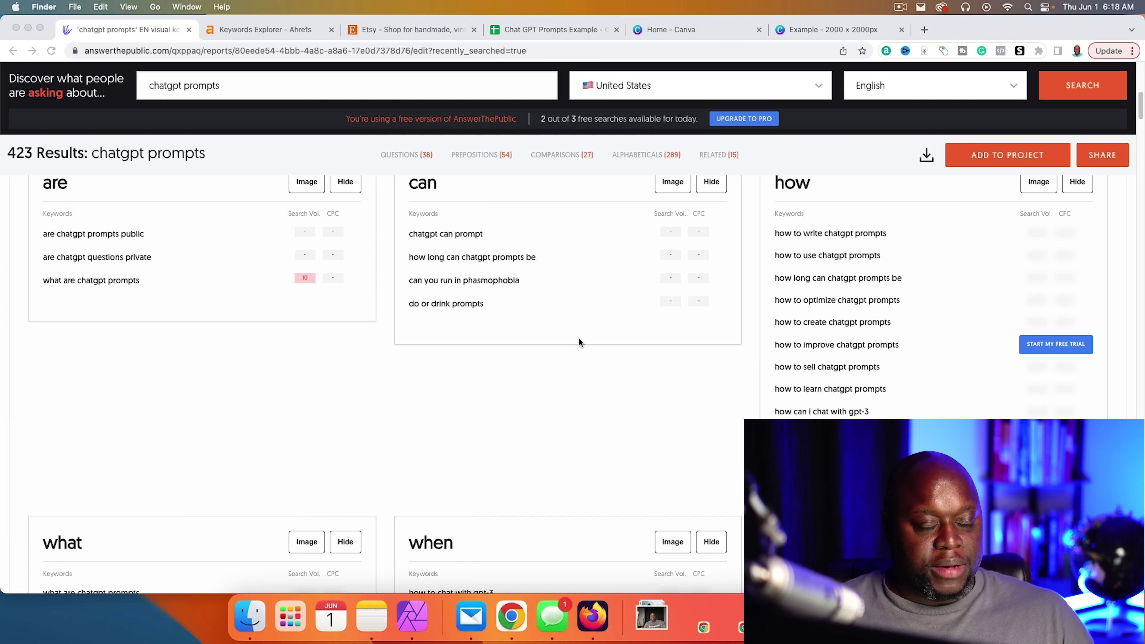
scroll(578, 341, up, 15)
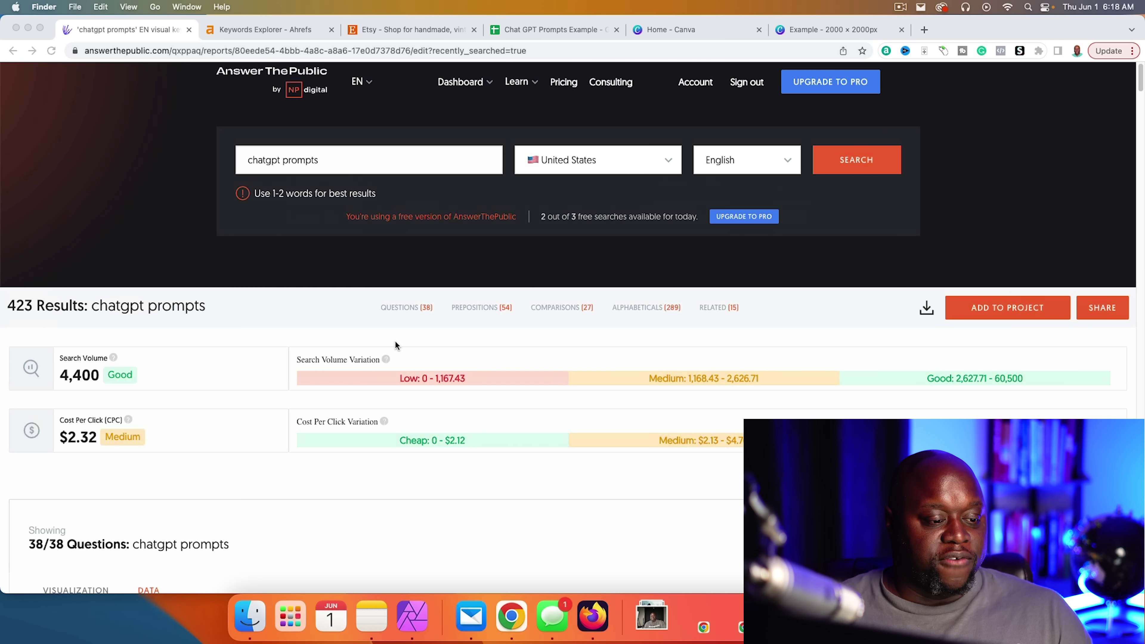
scroll(394, 340, down, 4)
scroll(394, 340, down, 6)
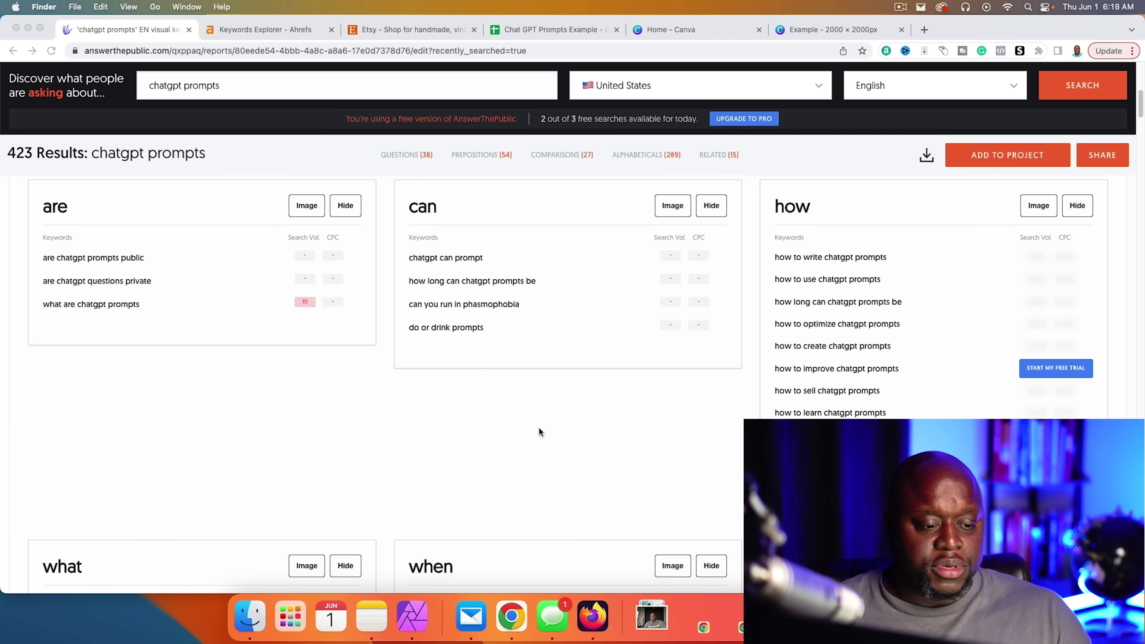
scroll(539, 428, down, 15)
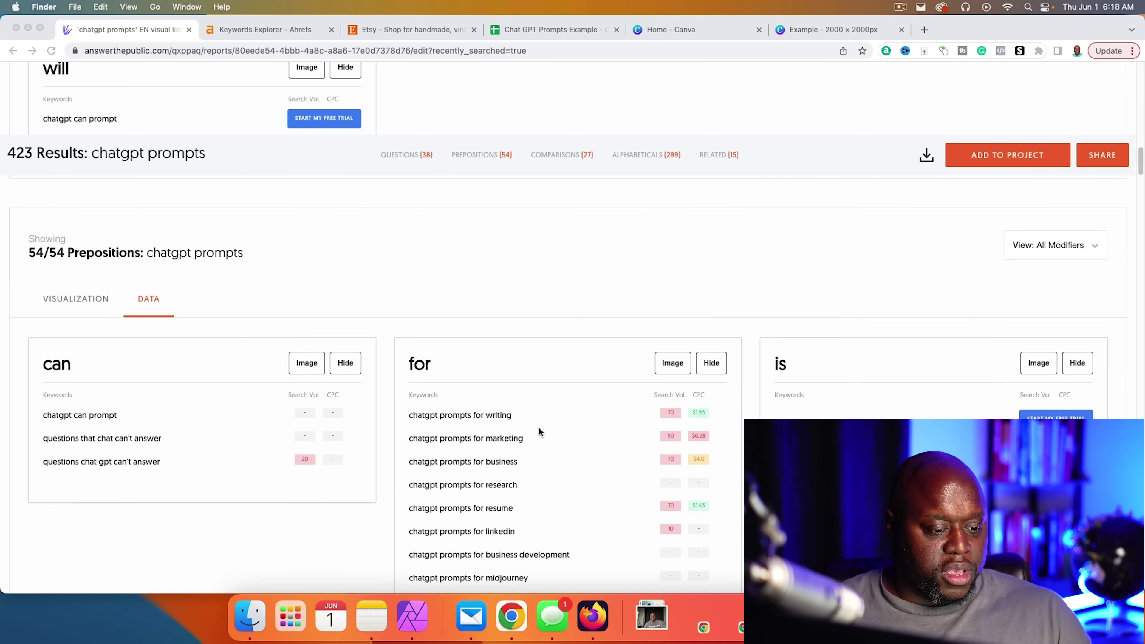
scroll(539, 427, down, 2)
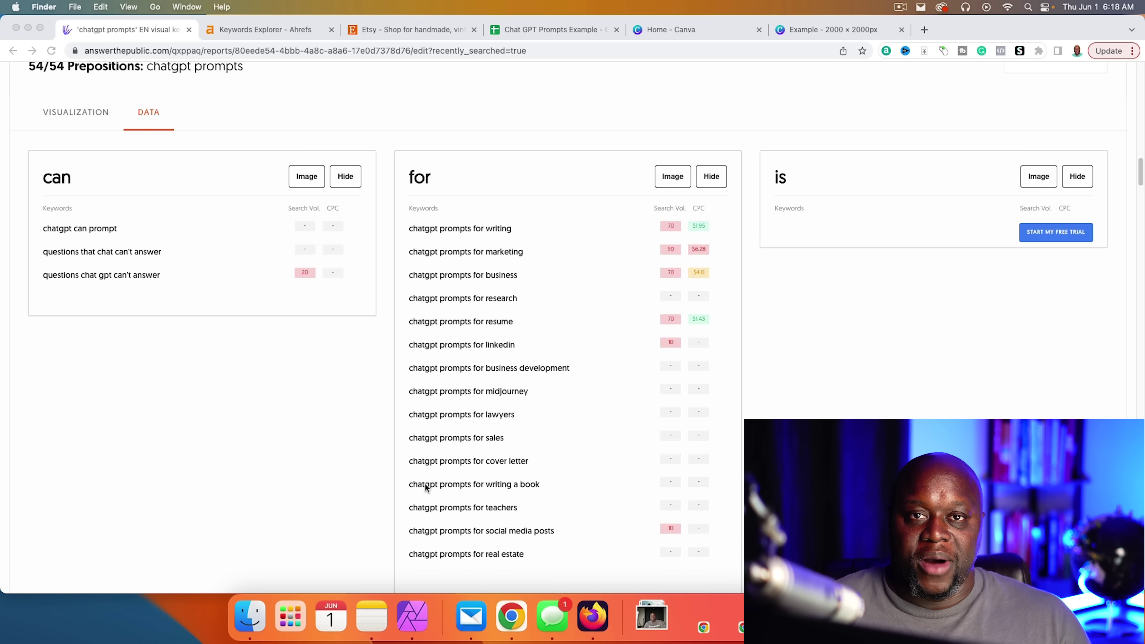
scroll(430, 492, down, 2)
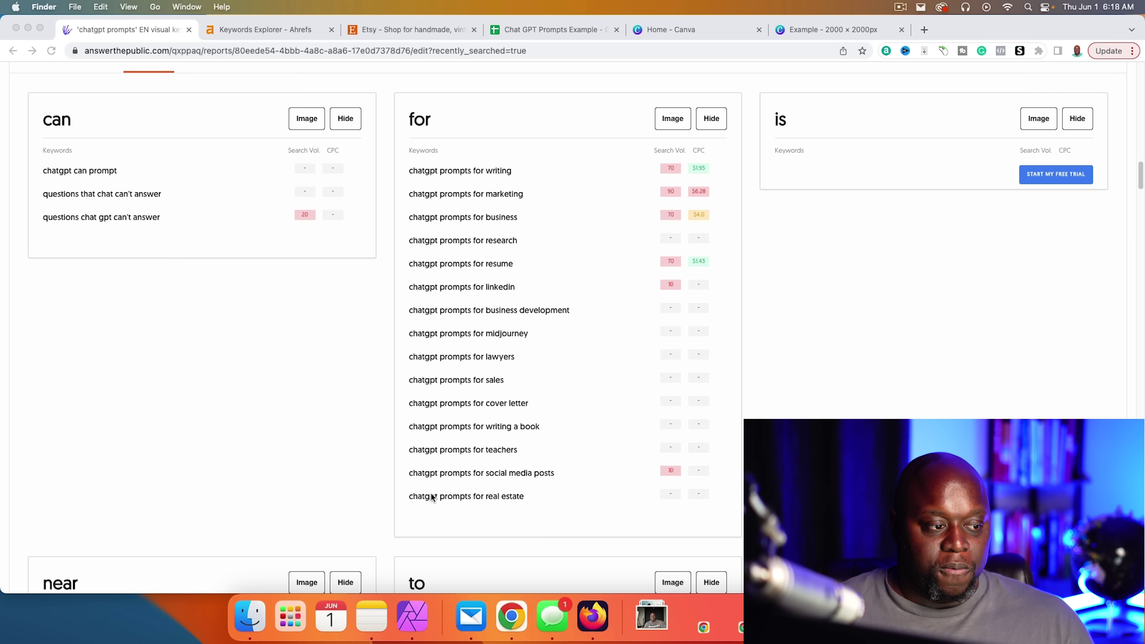
scroll(432, 496, down, 5)
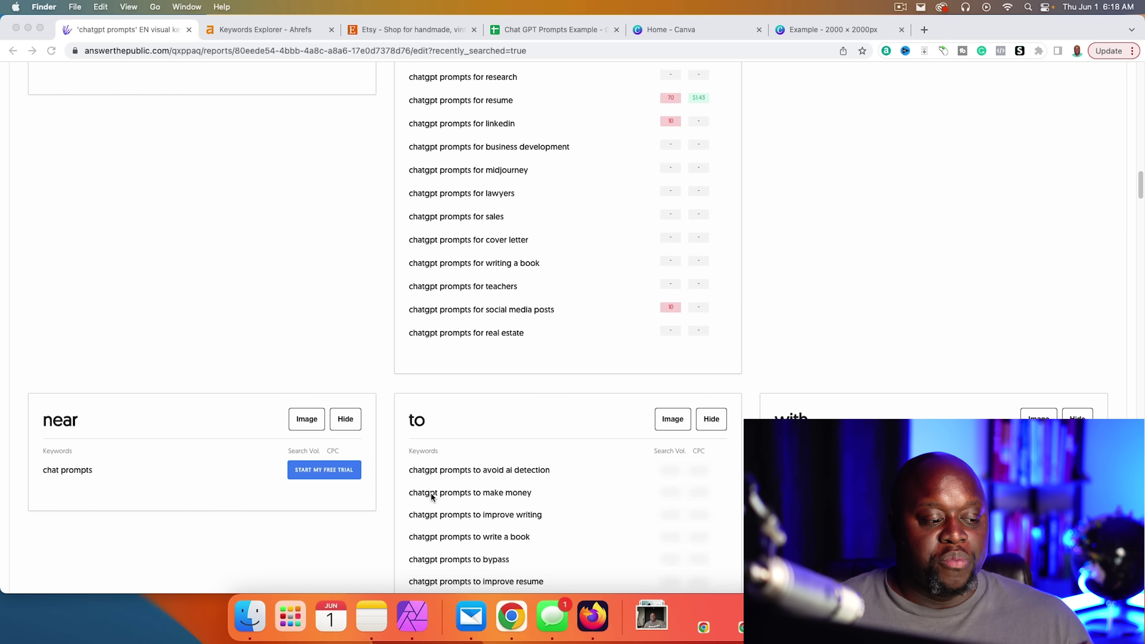
scroll(432, 495, down, 5)
scroll(431, 496, down, 5)
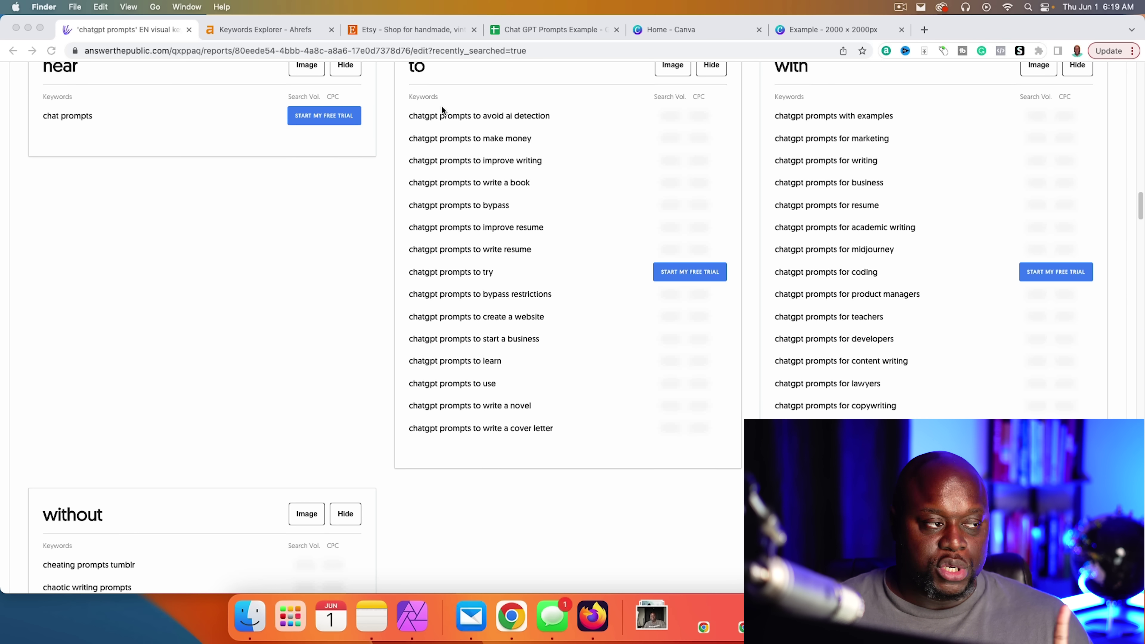
Scroll through Ahrefs' 76 matching terms for 'chatgpt prompts', then bring up Etsy's 'chatgpt prompts' search
click(254, 30)
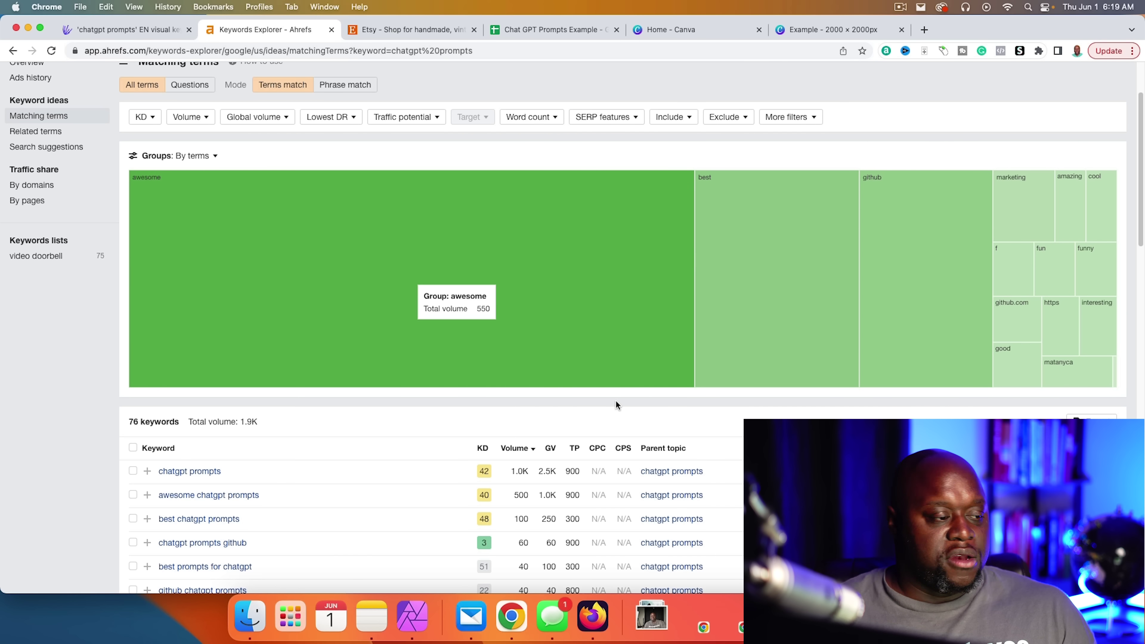
scroll(612, 408, down, 5)
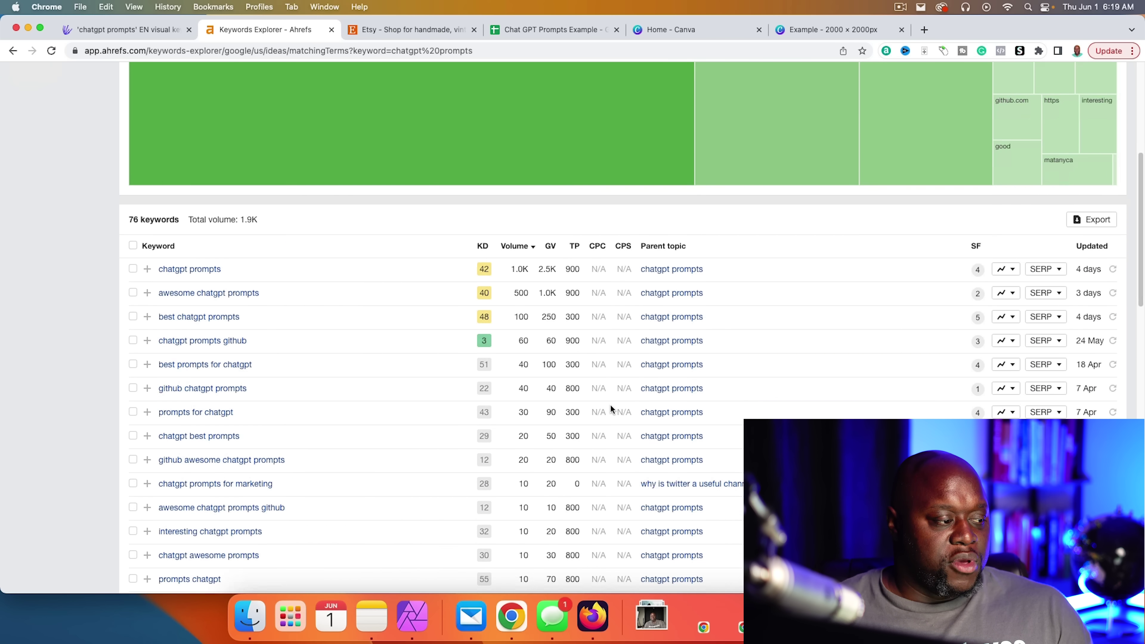
scroll(610, 403, down, 3)
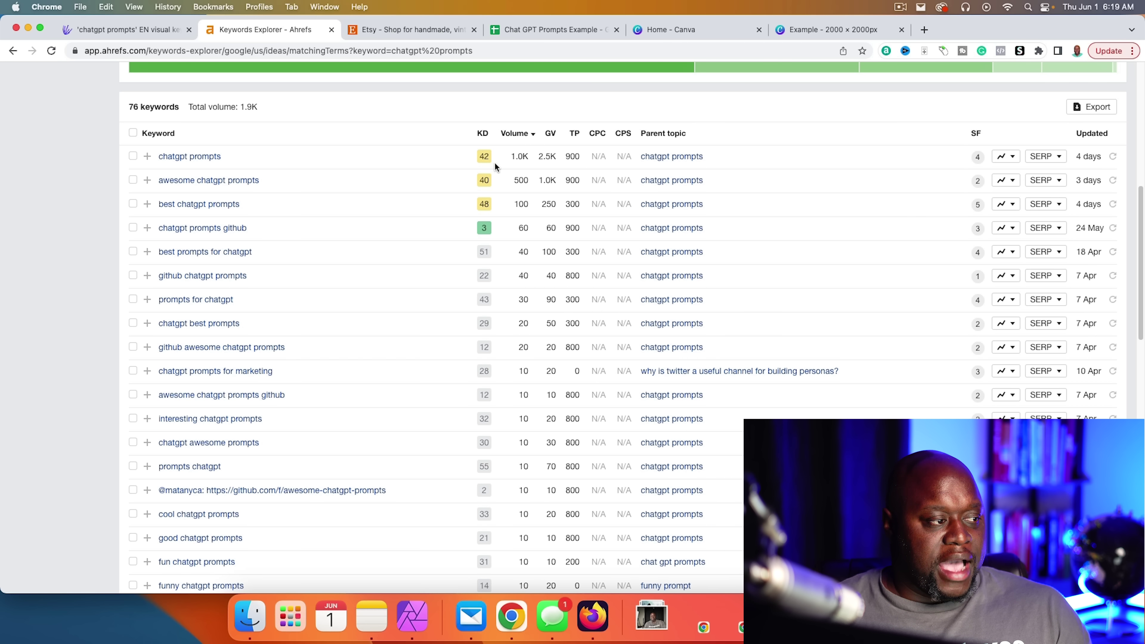
scroll(456, 379, down, 6)
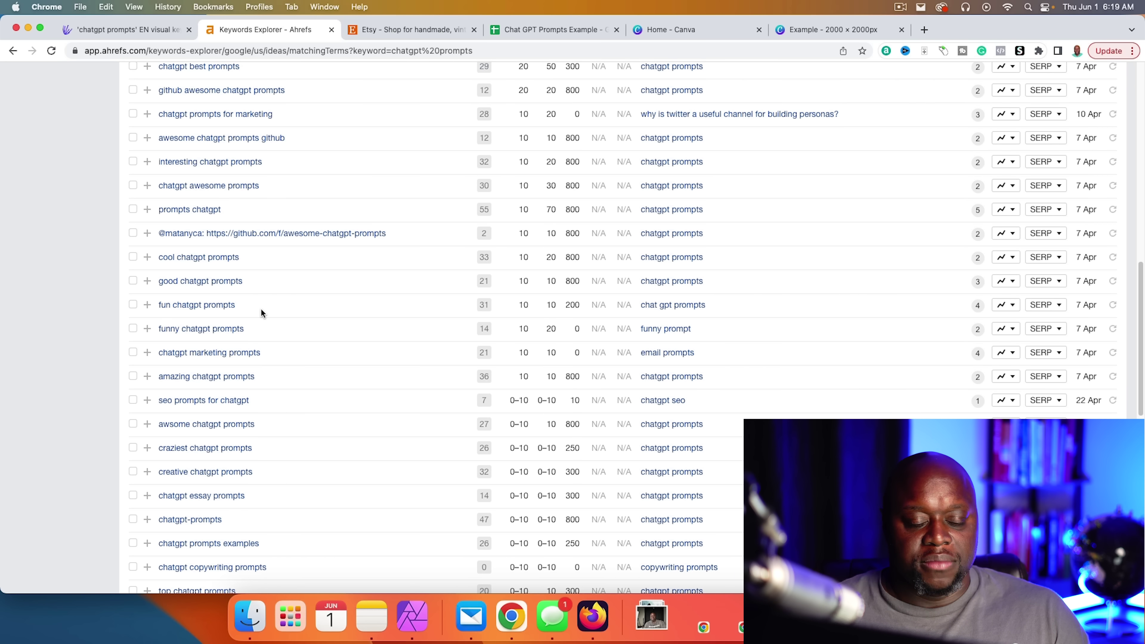
scroll(309, 311, down, 5)
scroll(309, 314, down, 6)
scroll(309, 314, down, 6)
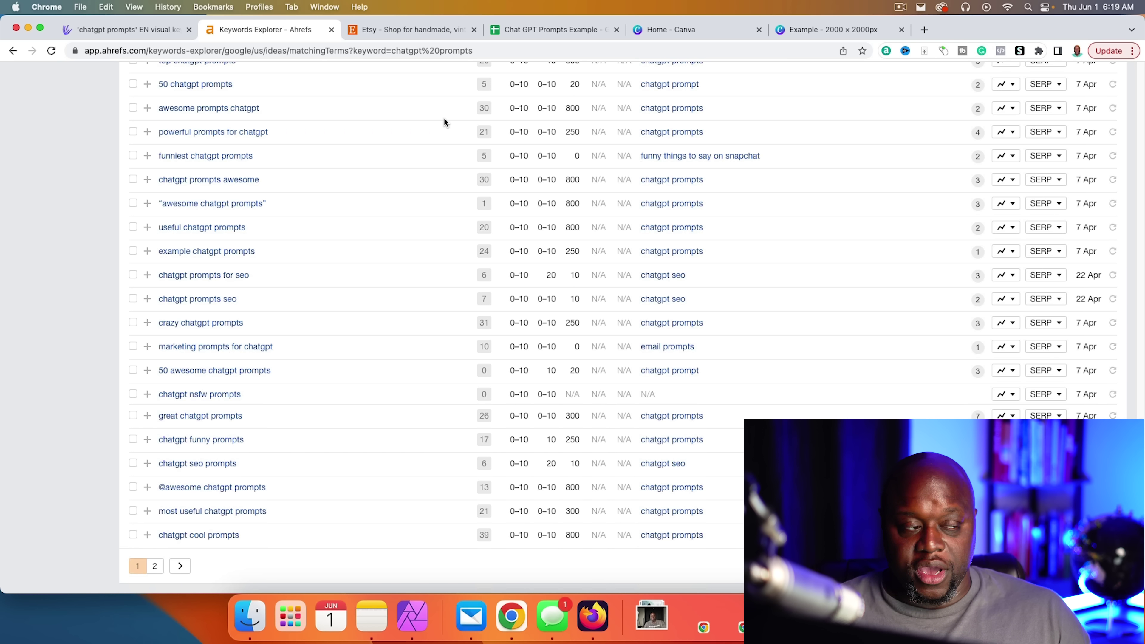
click(414, 30)
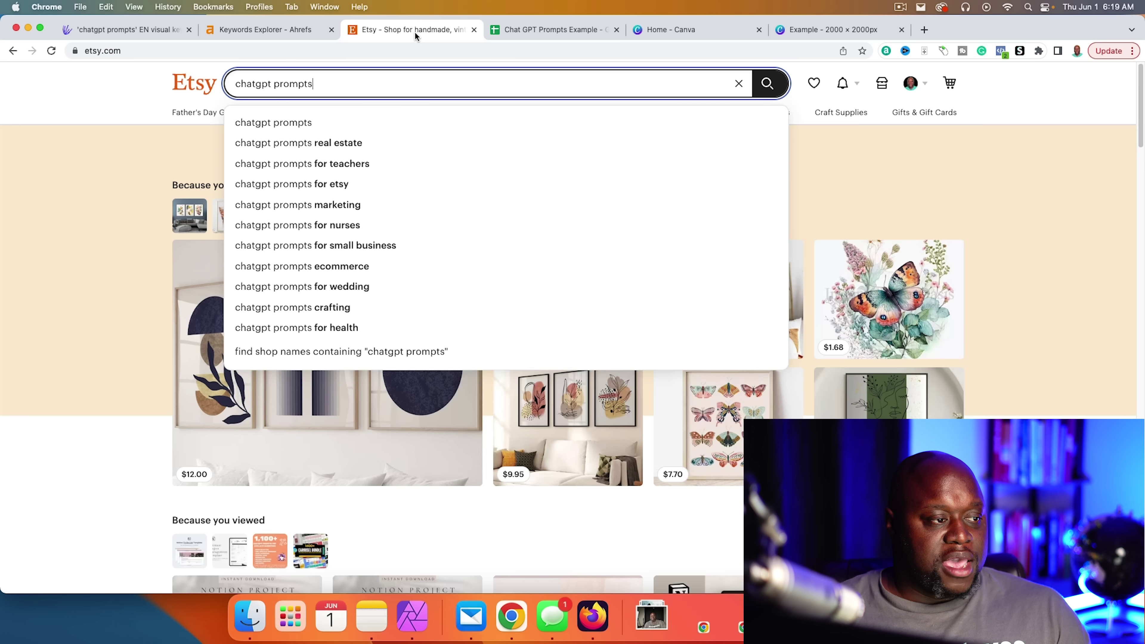
Search Etsy for 'chatgpt prompts real estate', returning 1,828 results
click(413, 145)
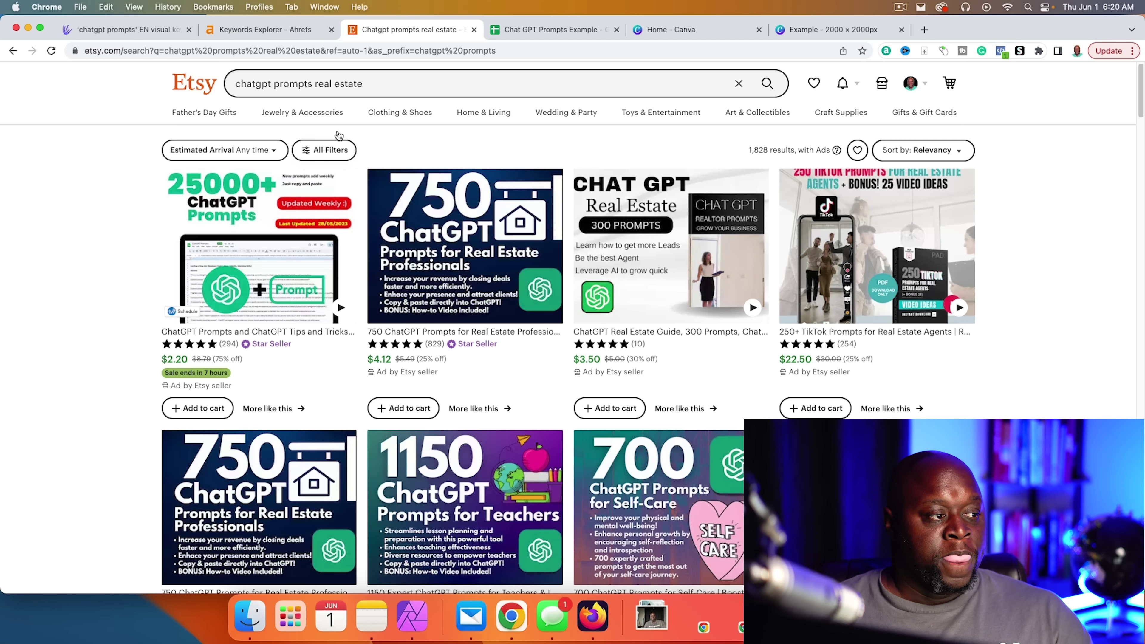
mouse_move(243, 111)
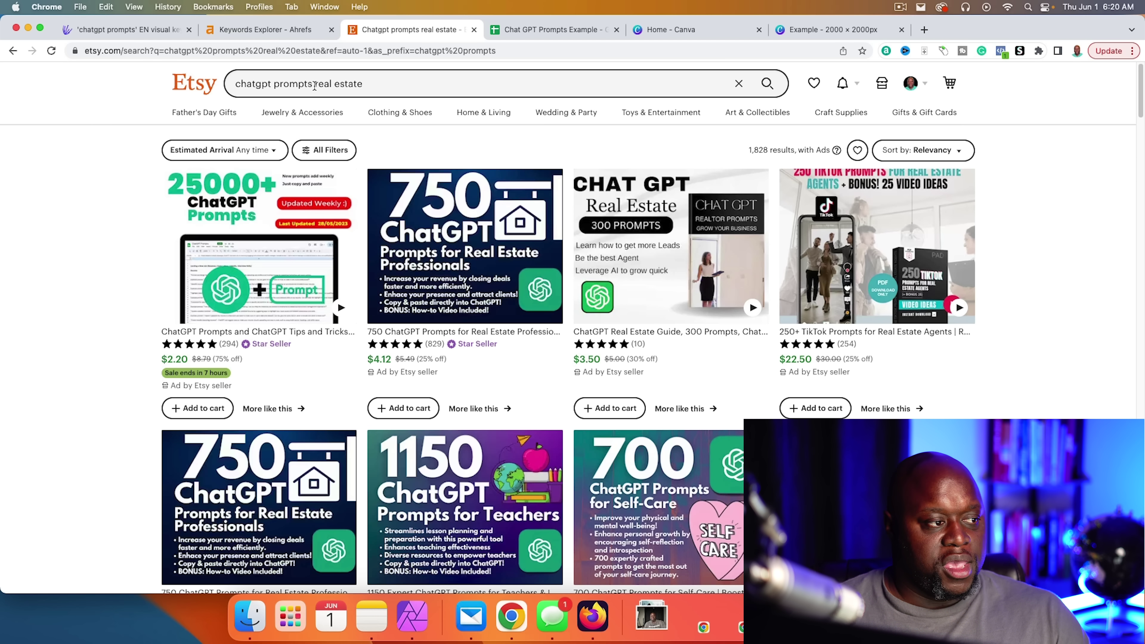
Try other Etsy search suggestions and search for 'chatgpt prompts email'
drag(315, 83, 518, 89)
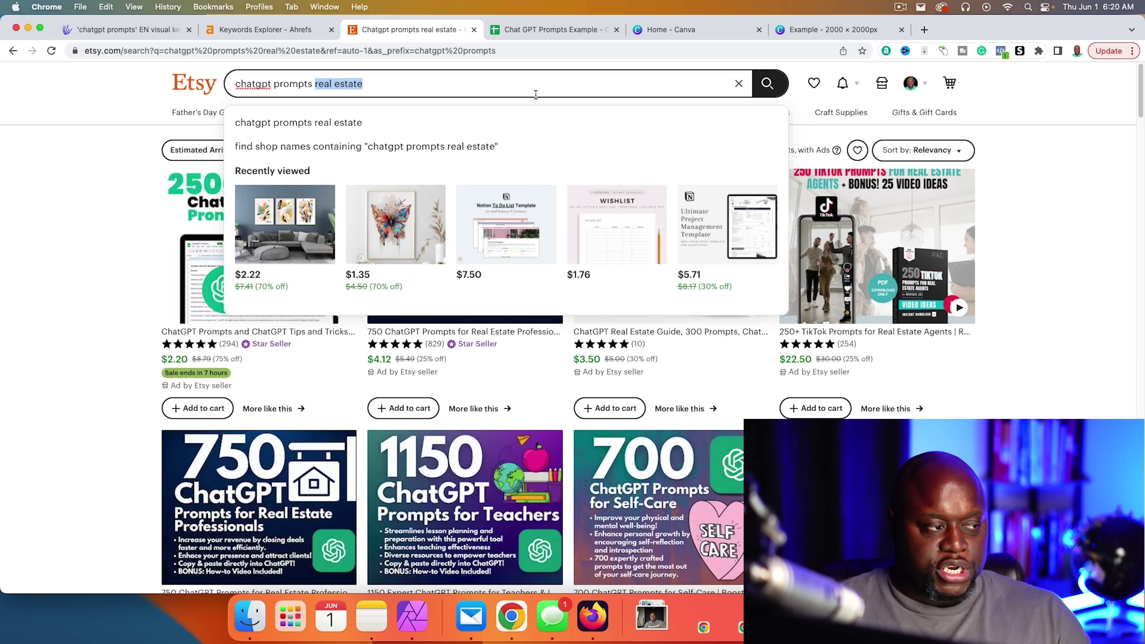
text(q)
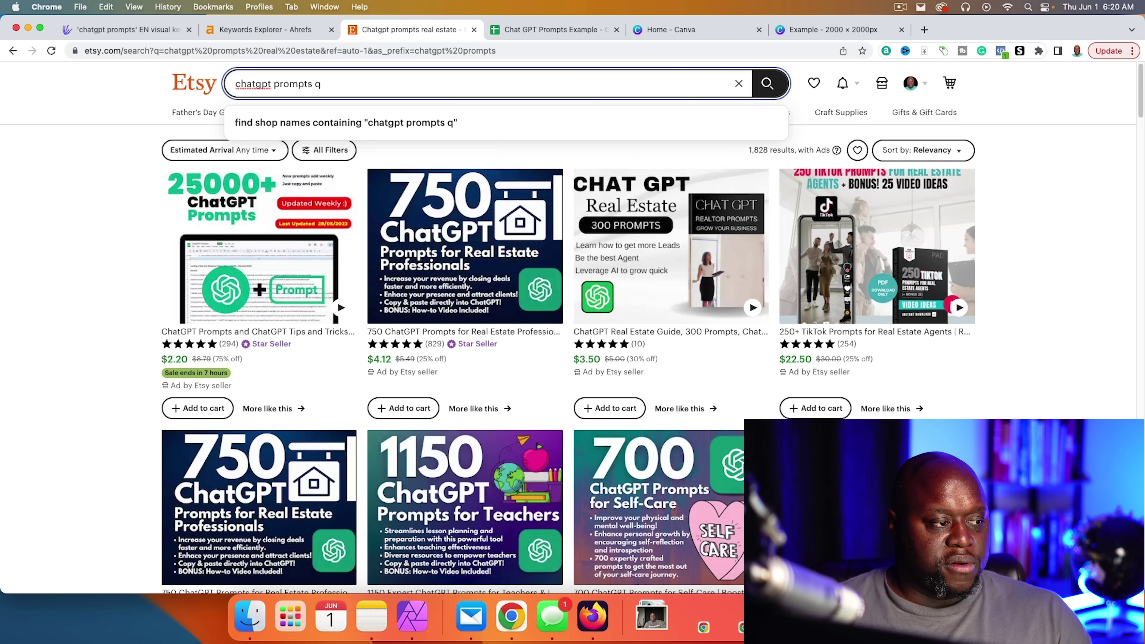
key(BackSpace)
text(w)
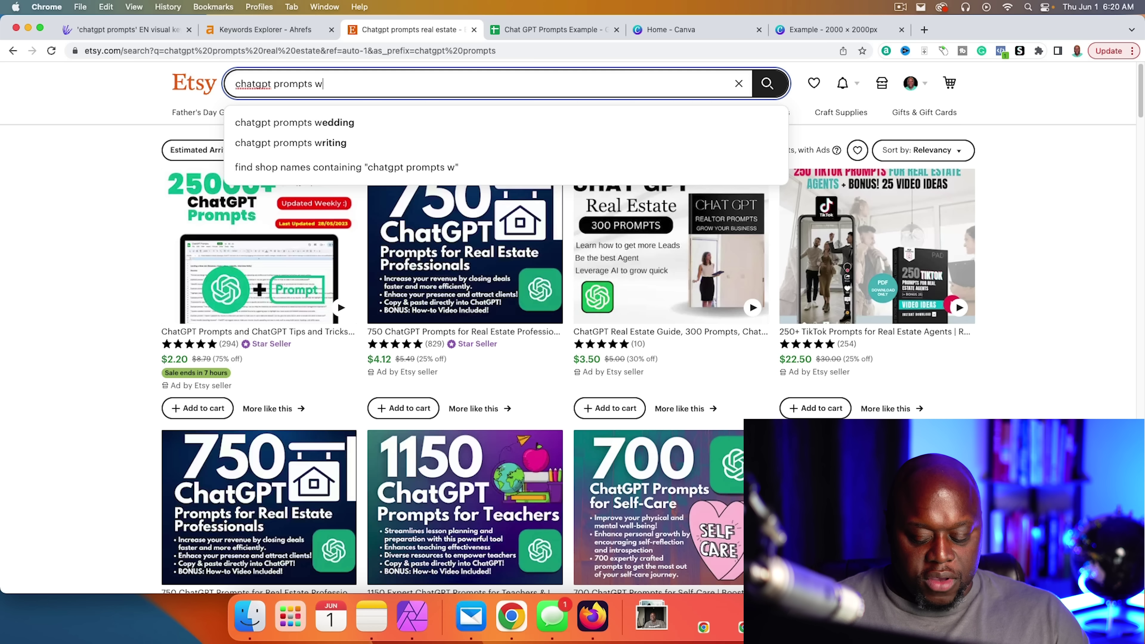
key(BackSpace)
text(e)
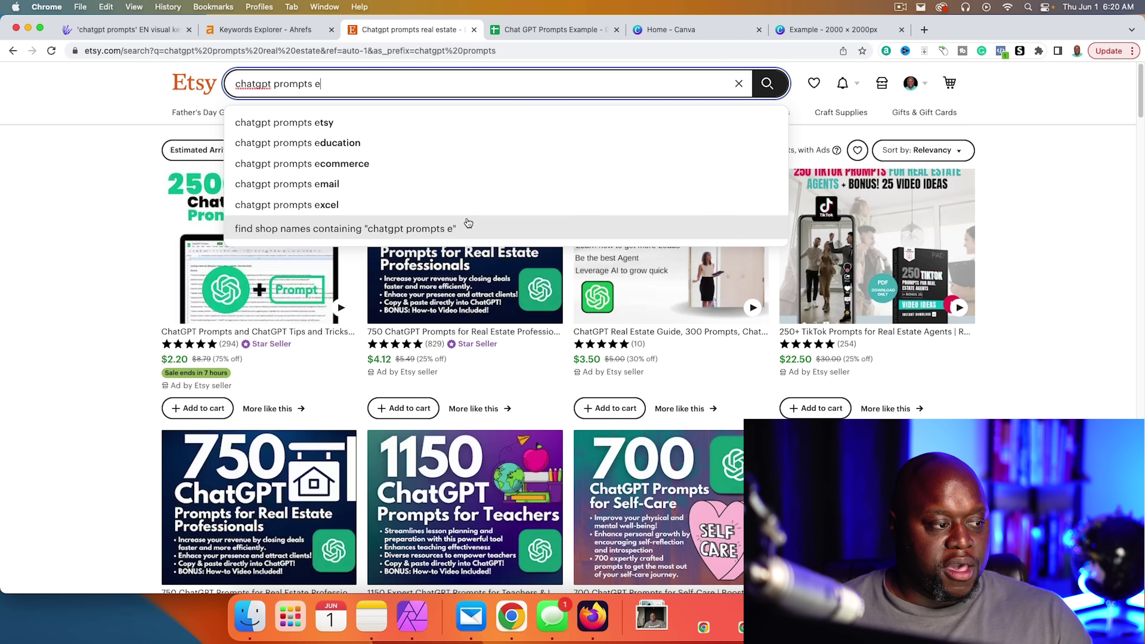
click(444, 188)
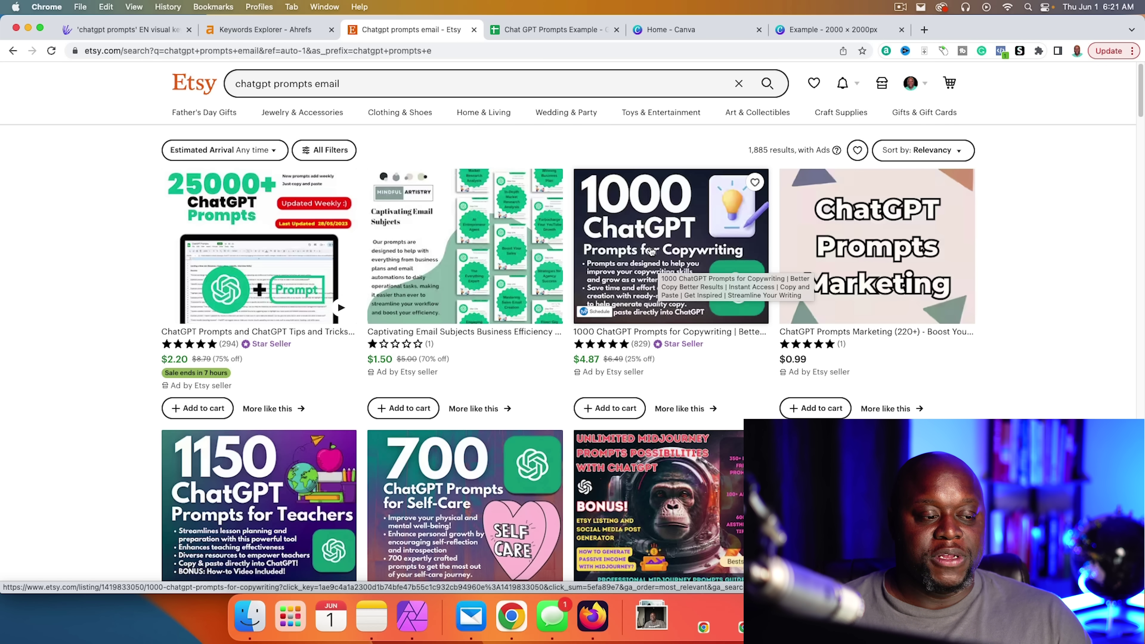
Search Etsy for 'chatgpt prompts youtube' (1,024 results) and open ChatGPT in a new tab
double_click(319, 84)
text(r)
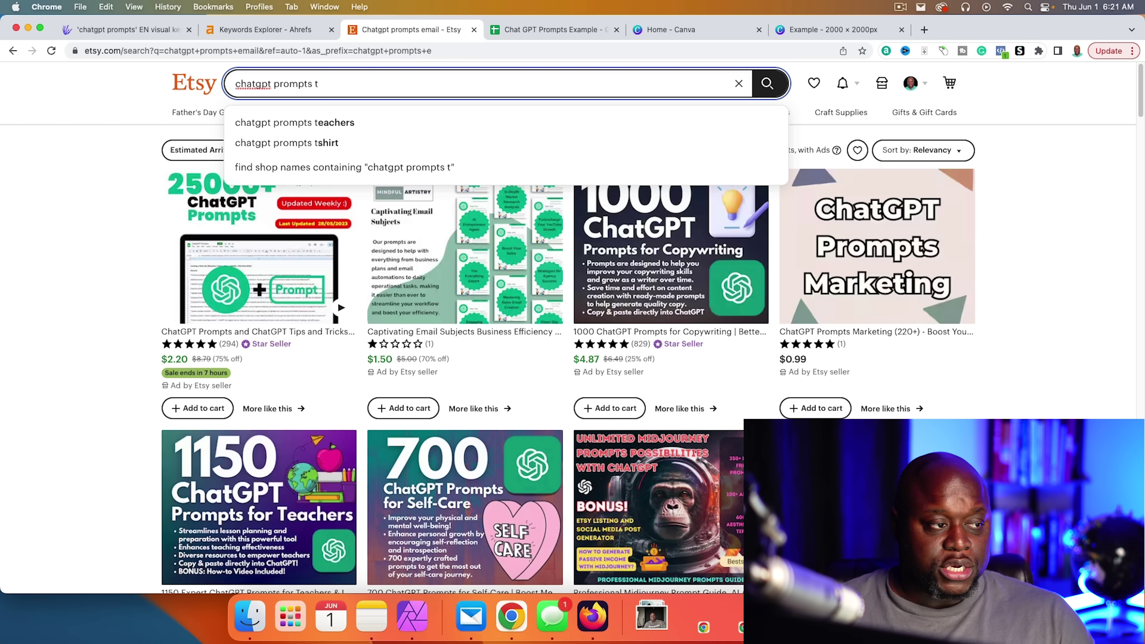
key(BackSpace)
text(y)
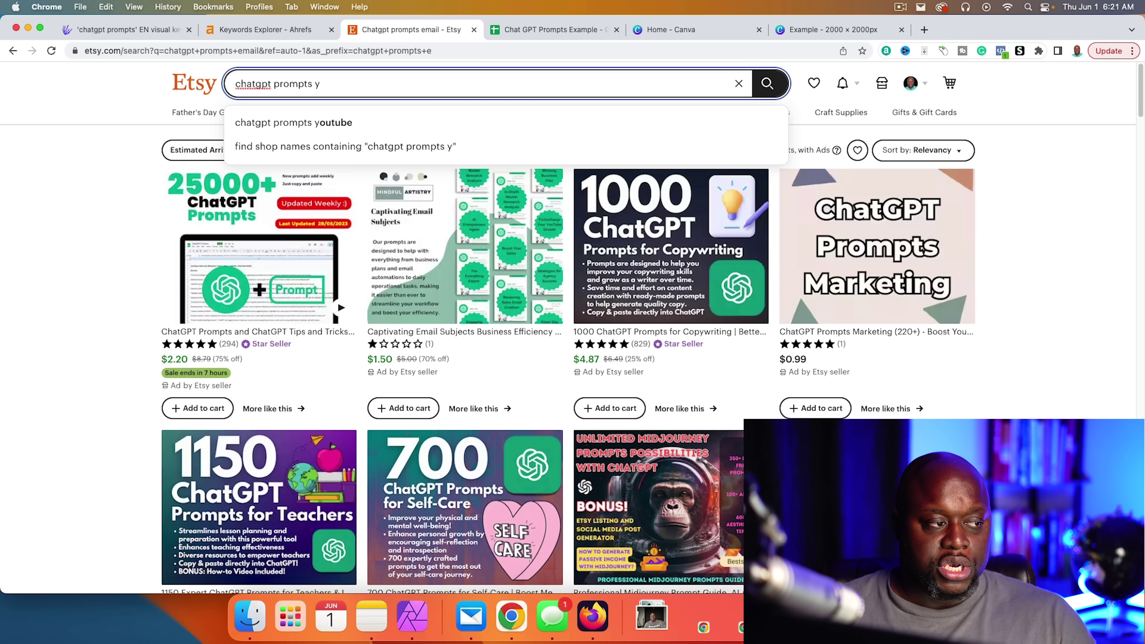
key(Down)
key(Return)
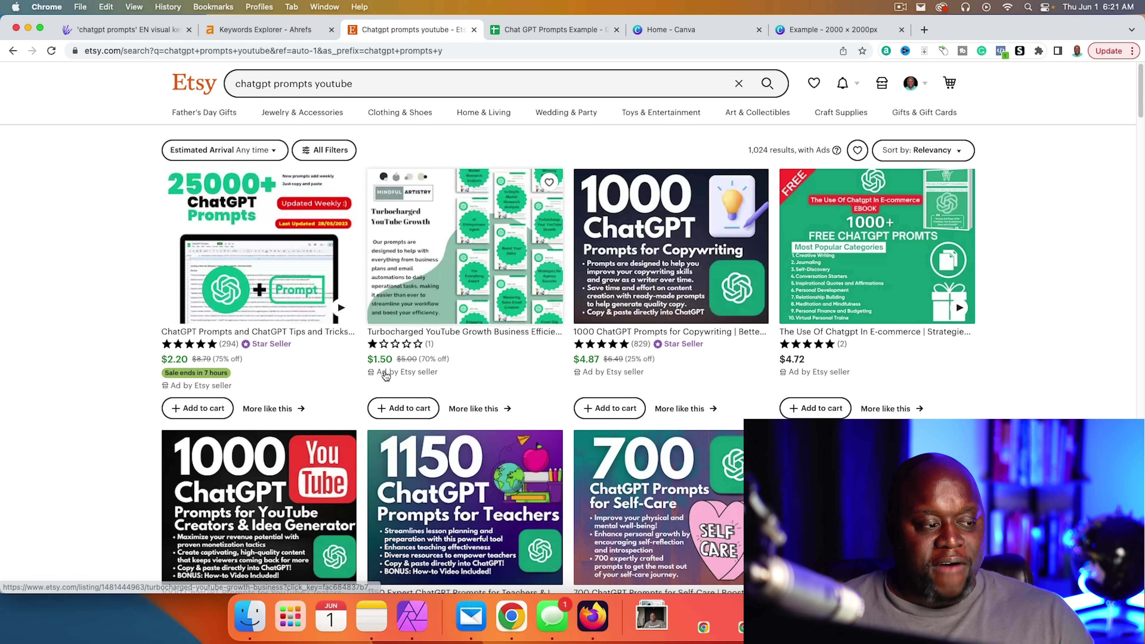
scroll(108, 413, down, 12)
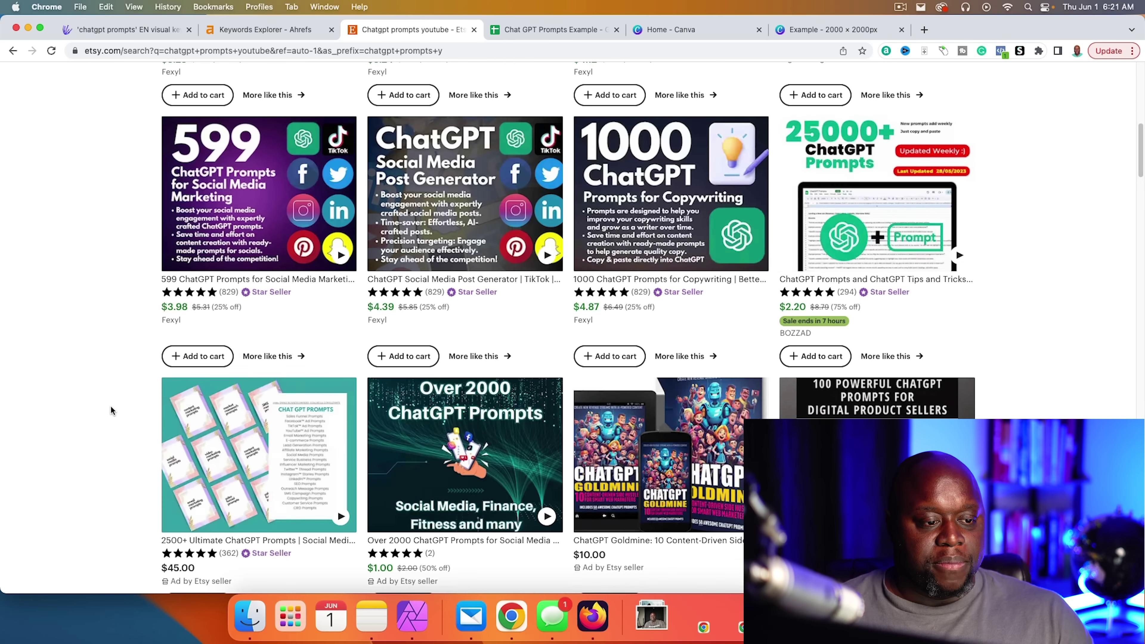
scroll(111, 408, up, 7)
scroll(110, 406, up, 5)
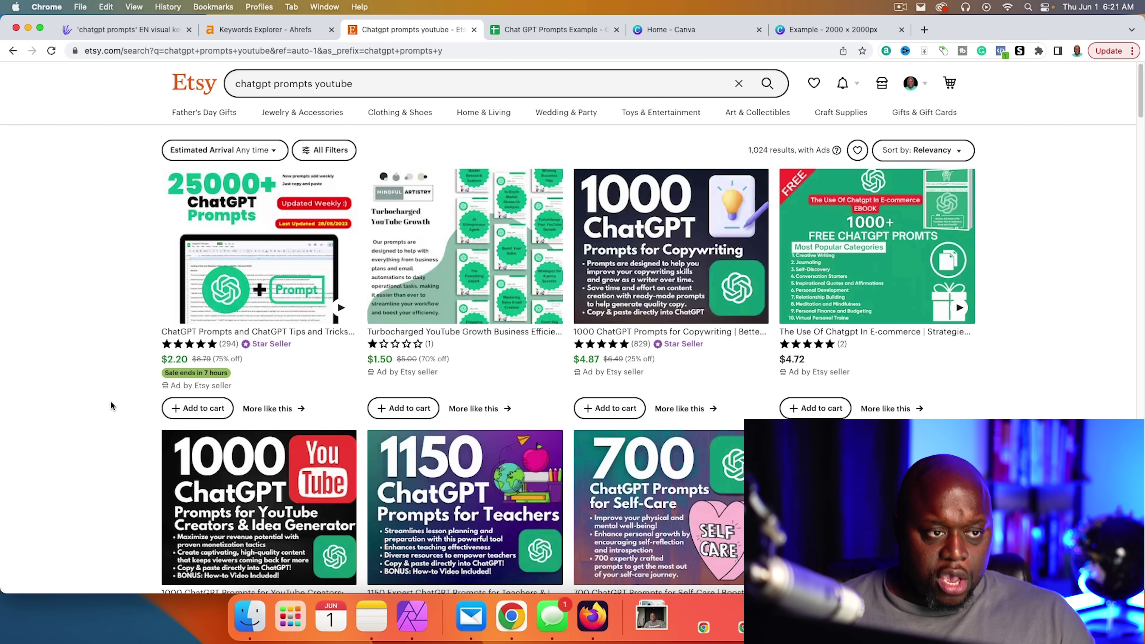
click(924, 29)
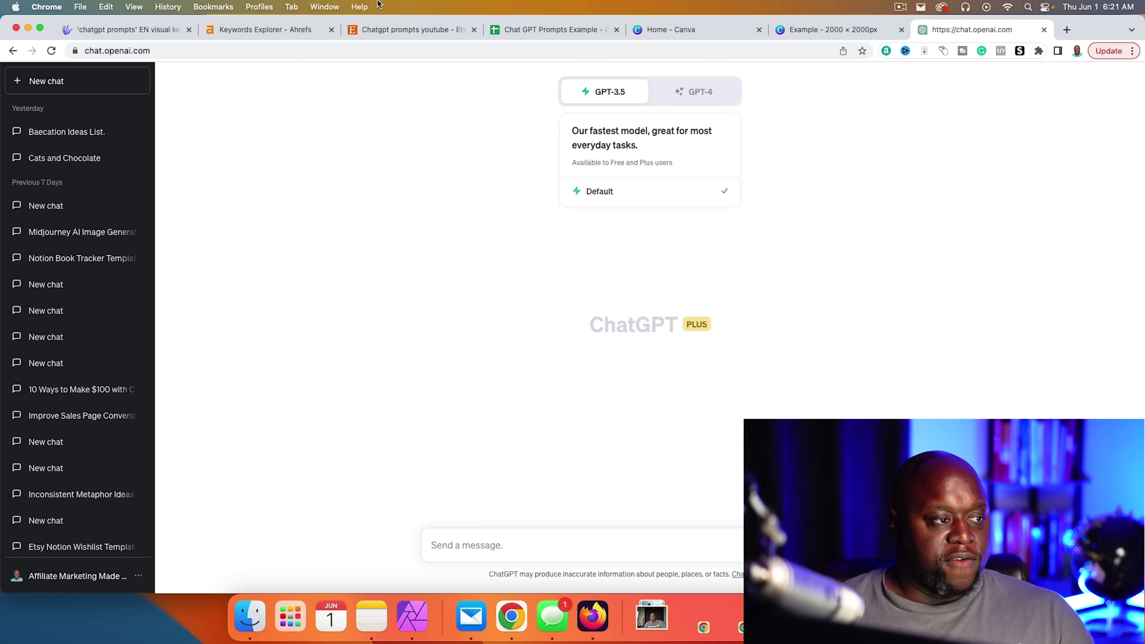
Copy the 'chatgpt prompts youtube' search query from Etsy
click(387, 30)
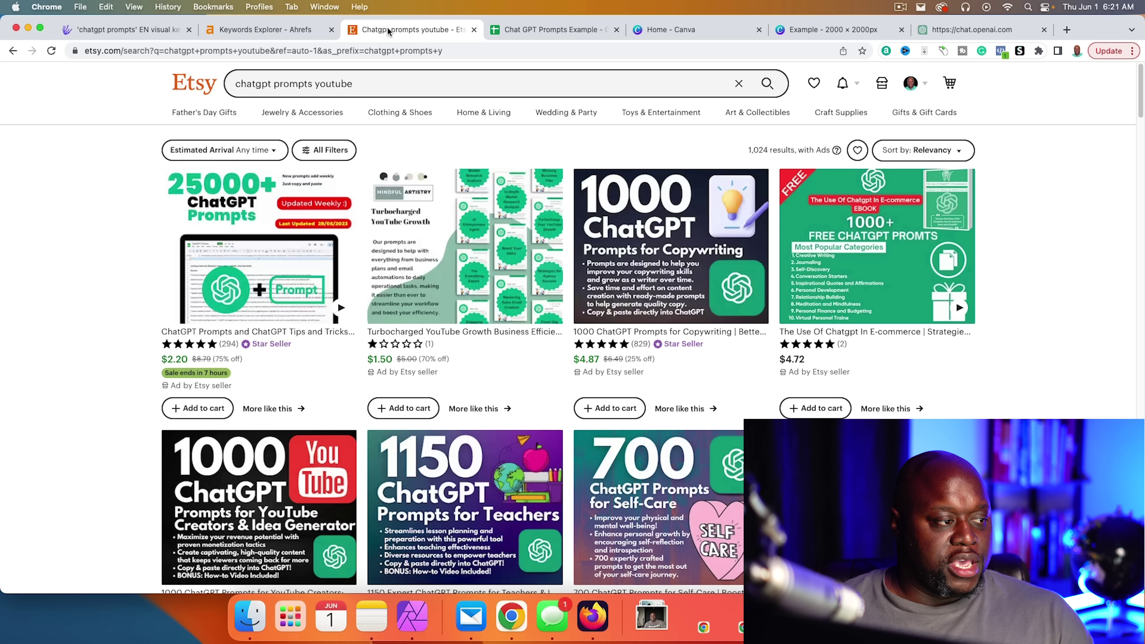
click(283, 83)
right_click(285, 82)
click(329, 175)
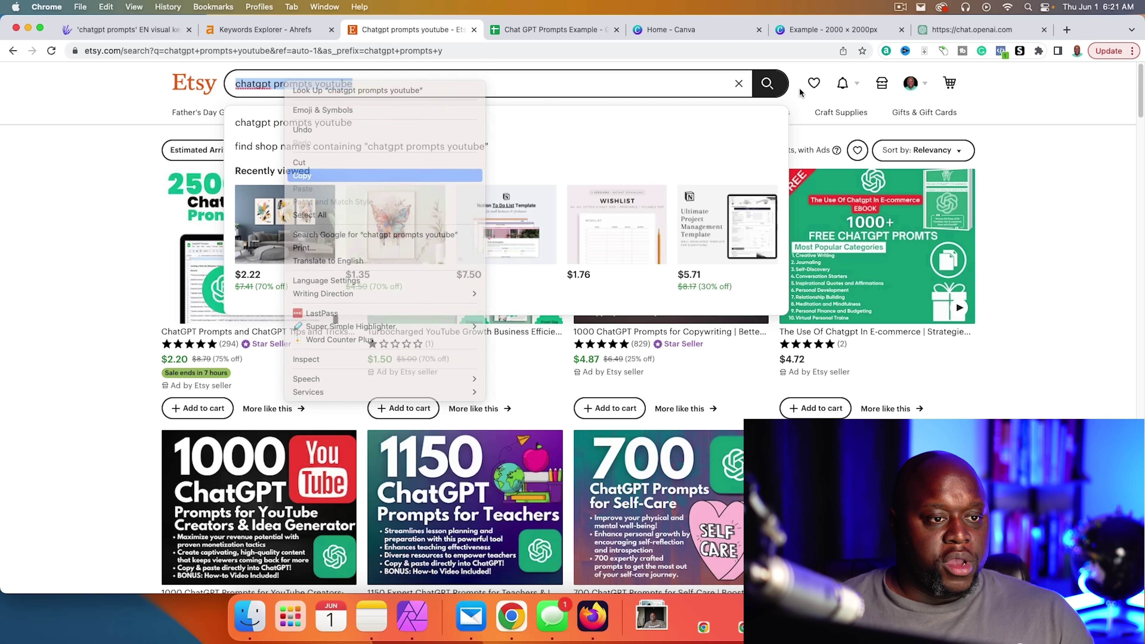
click(960, 32)
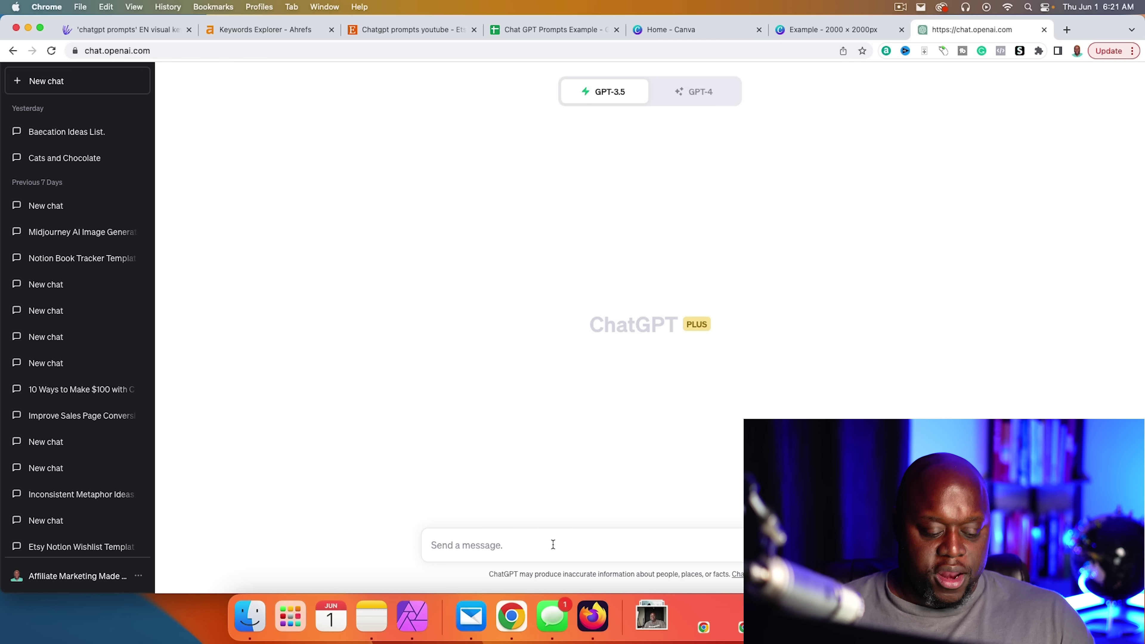
Send ChatGPT a prompt to act as a YouTube expert about being a YouTube content creator
text(act as an expert in chatgpt prompt writing.)
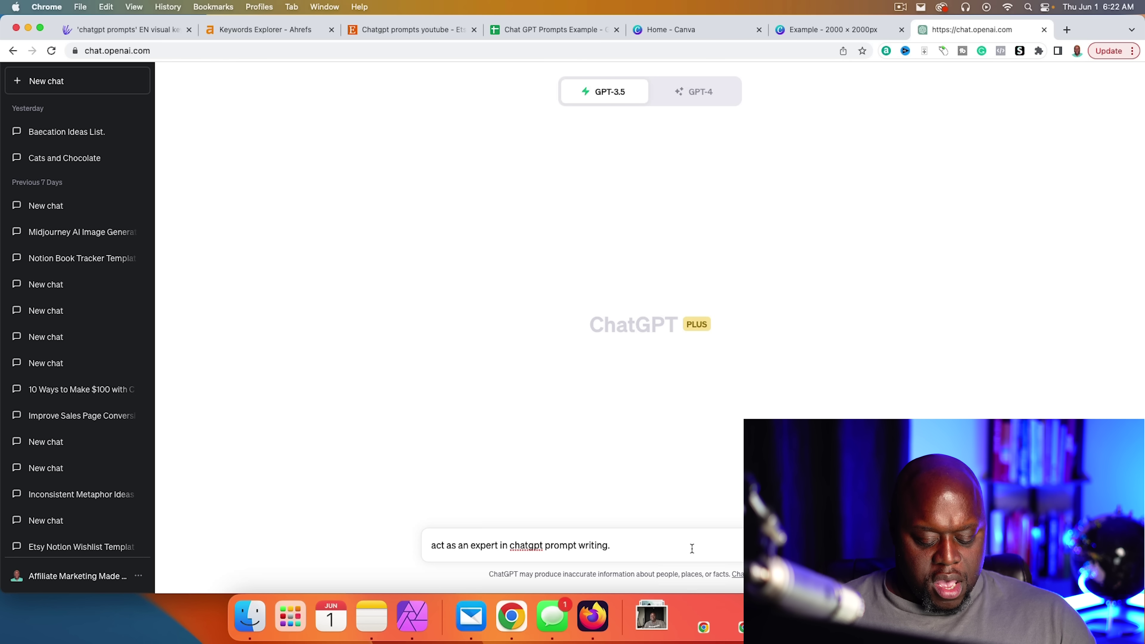
key(super+v)
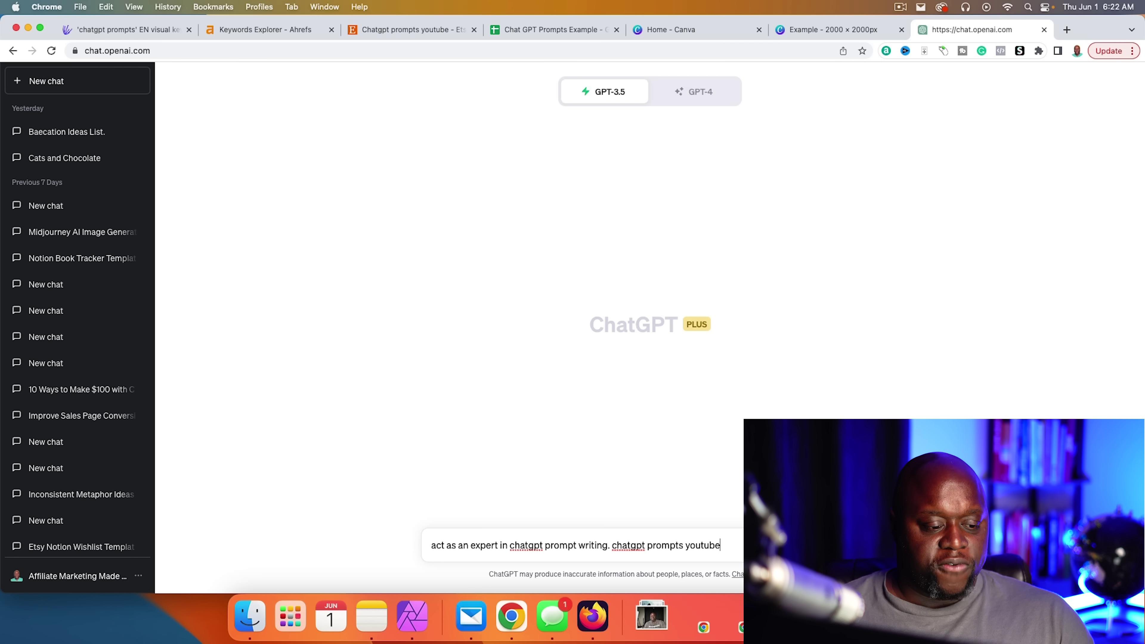
drag(611, 544, 721, 545)
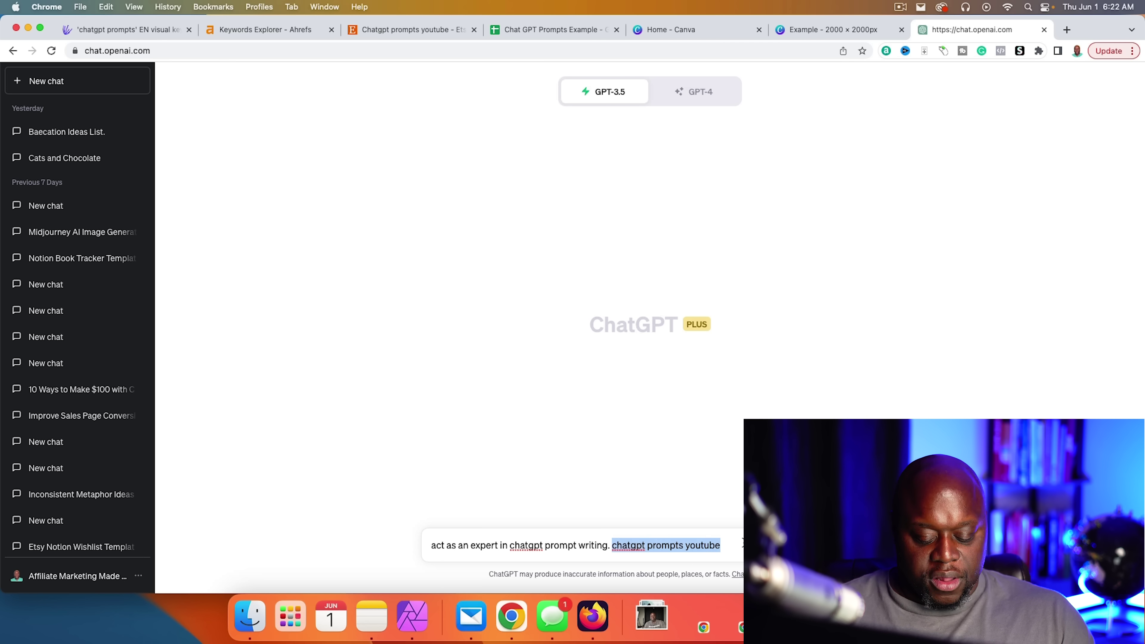
text(a)
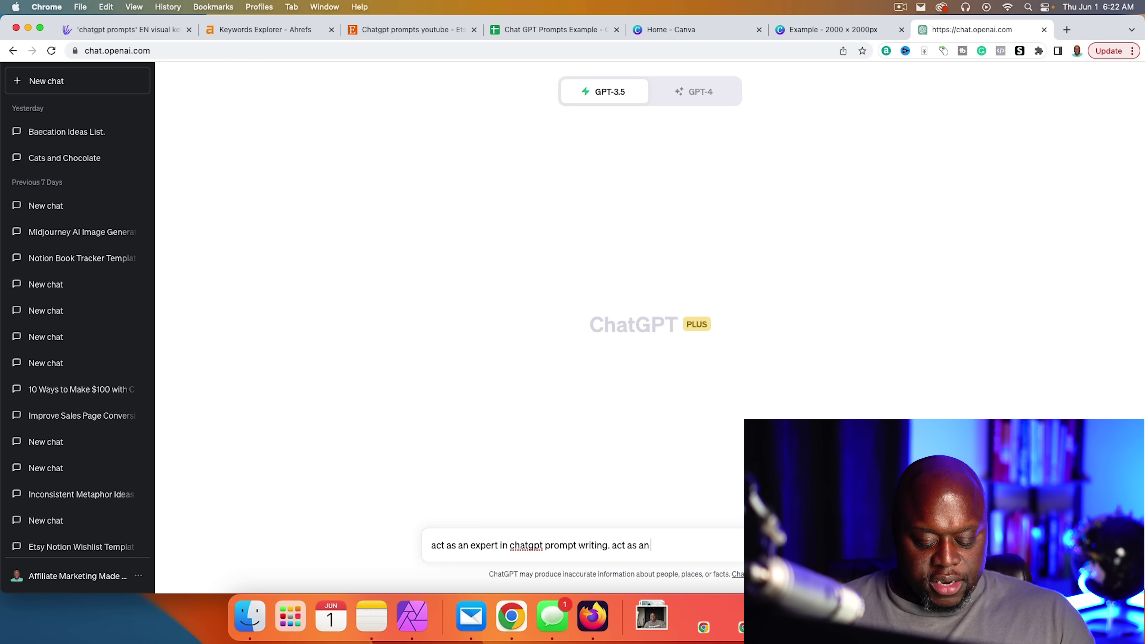
text(ct as an expert in youtube. list)
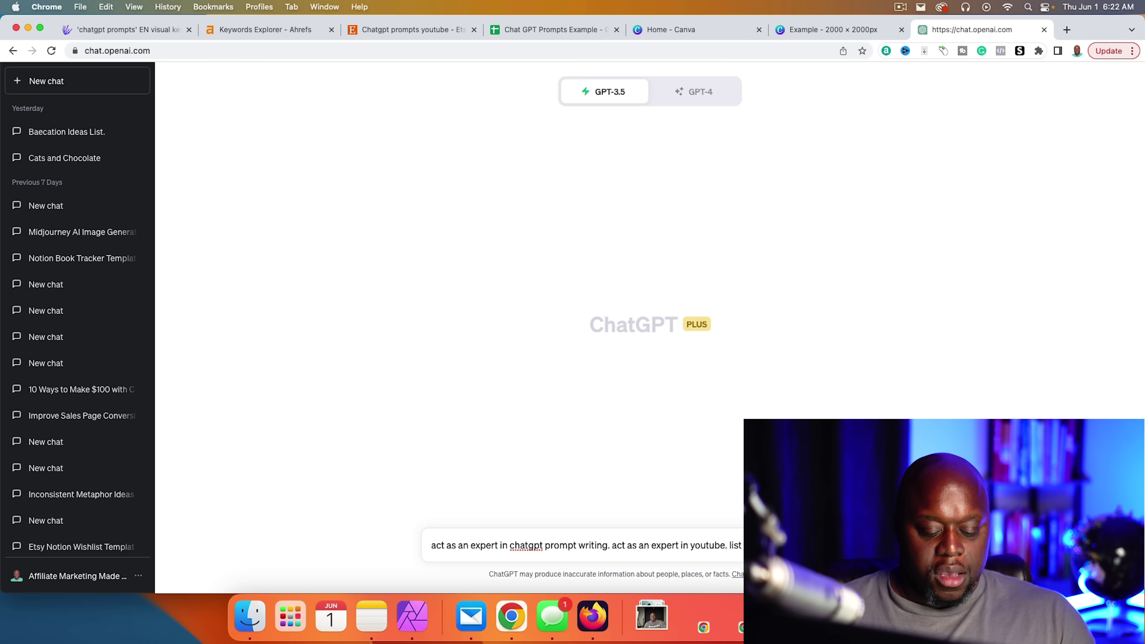
text(youtube co)
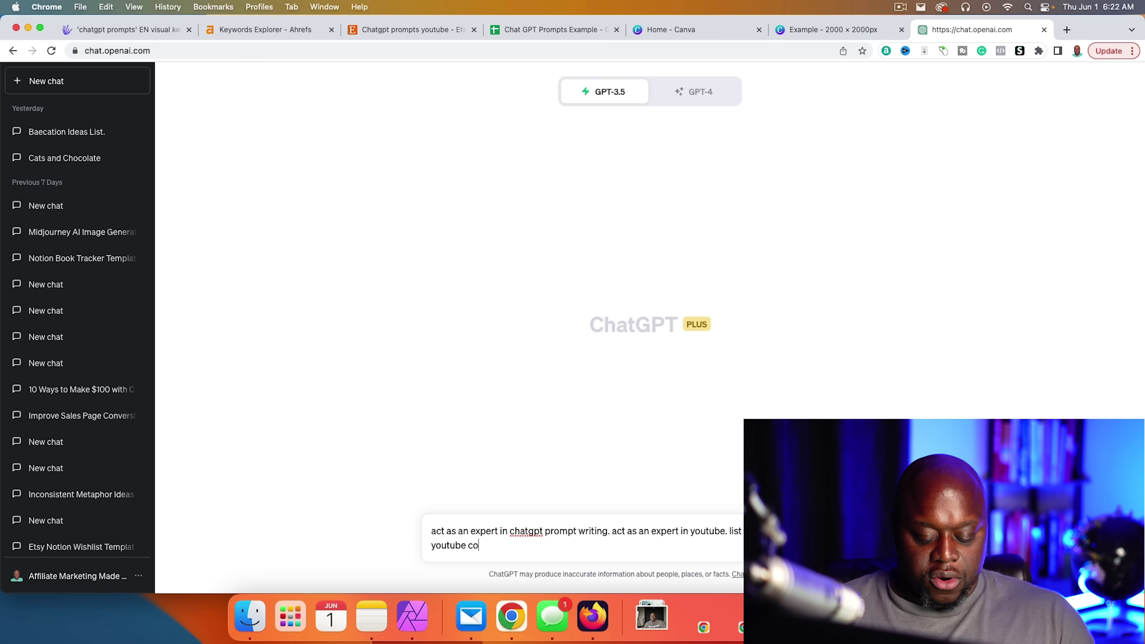
text(ntent creaor)
key(Return)
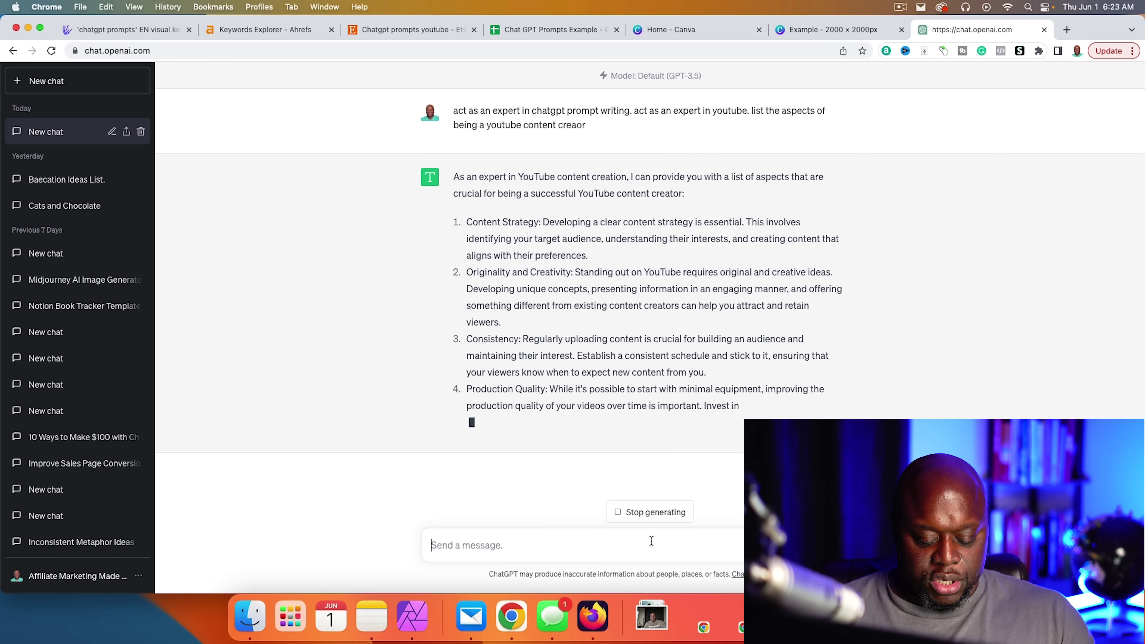
Ask ChatGPT for content-strategy prompts for new YouTubers and let it finish all 30
click(651, 540)
text(we want to help new youtubers start a successful youtube channel please c help them develope a great content strategy)
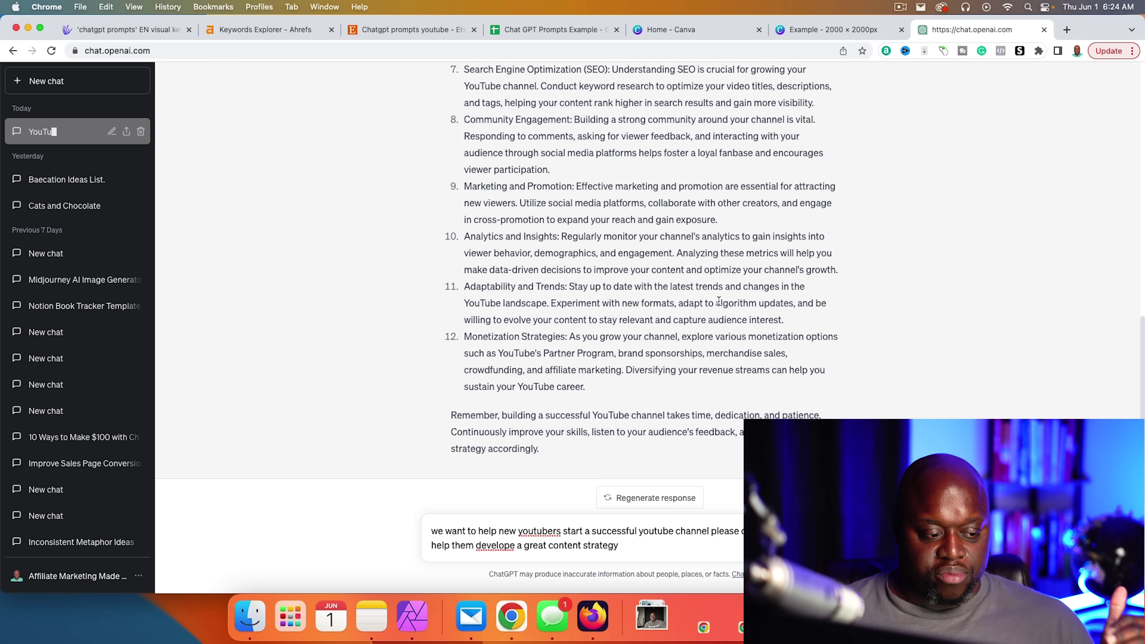
key(Return)
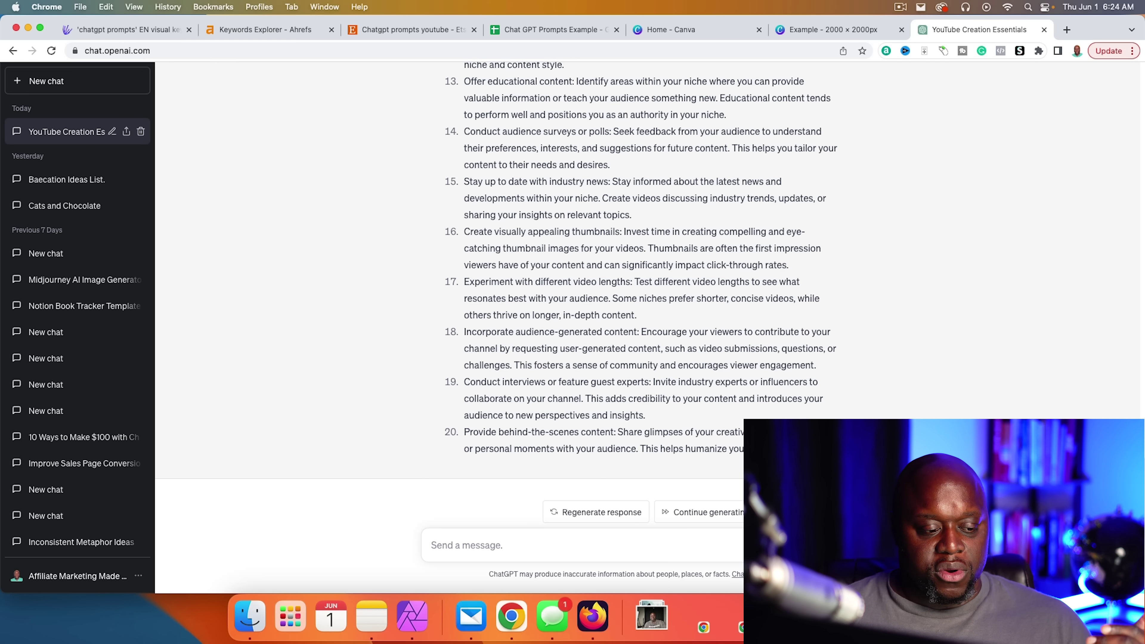
click(716, 512)
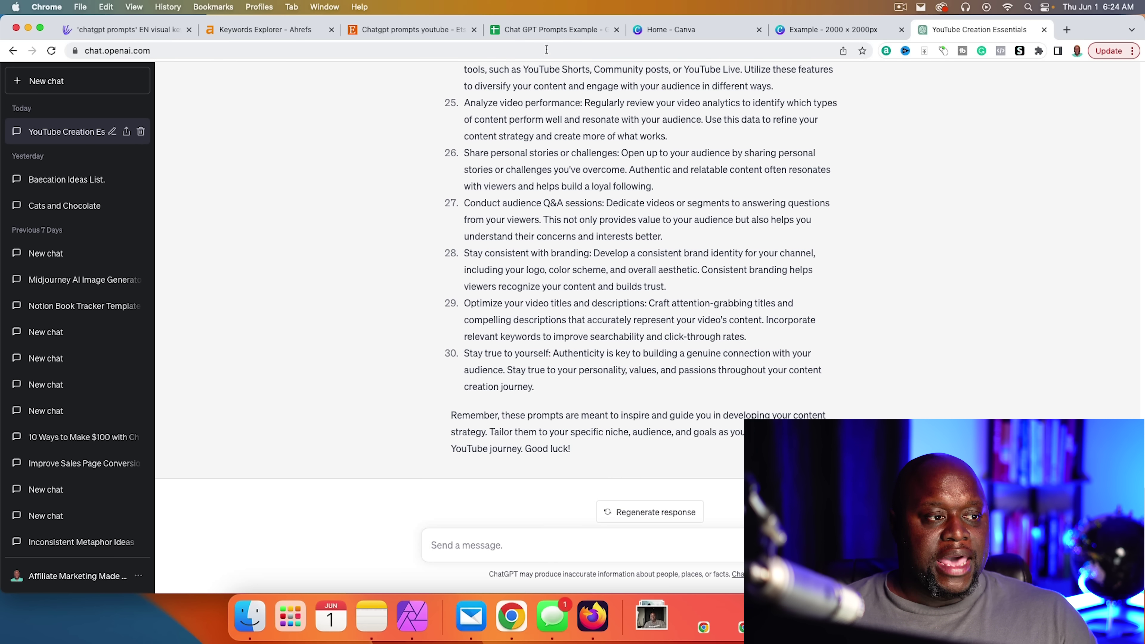
click(541, 29)
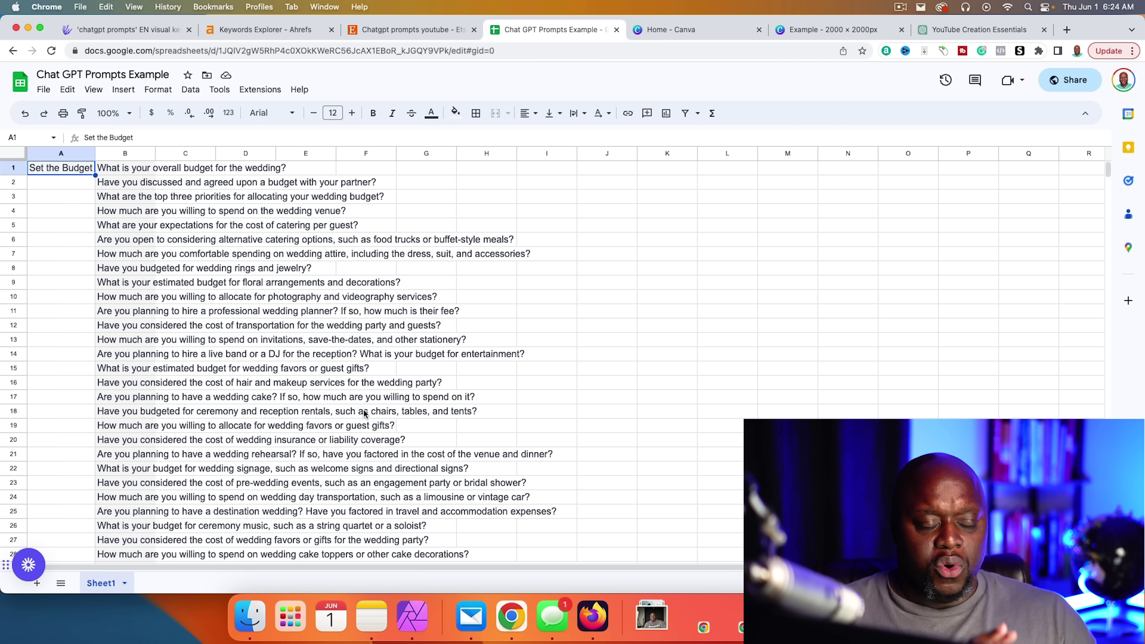
Auto-fit column B to the prompts and copy the sheet's anyone-with-the-link viewer link
scroll(435, 378, down, 20)
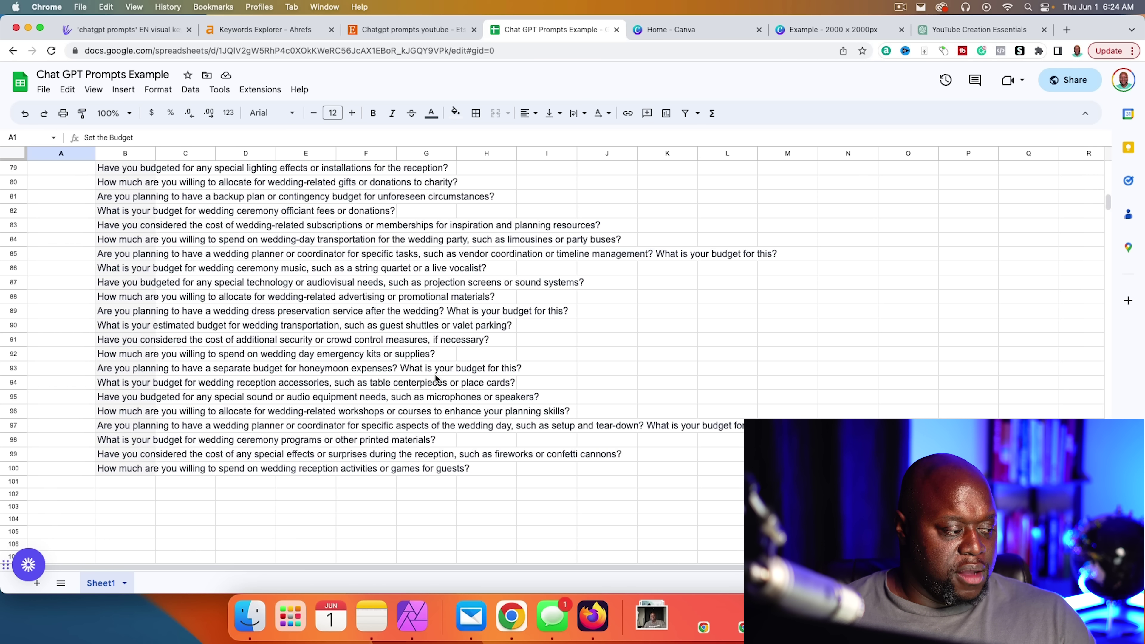
scroll(436, 378, up, 20)
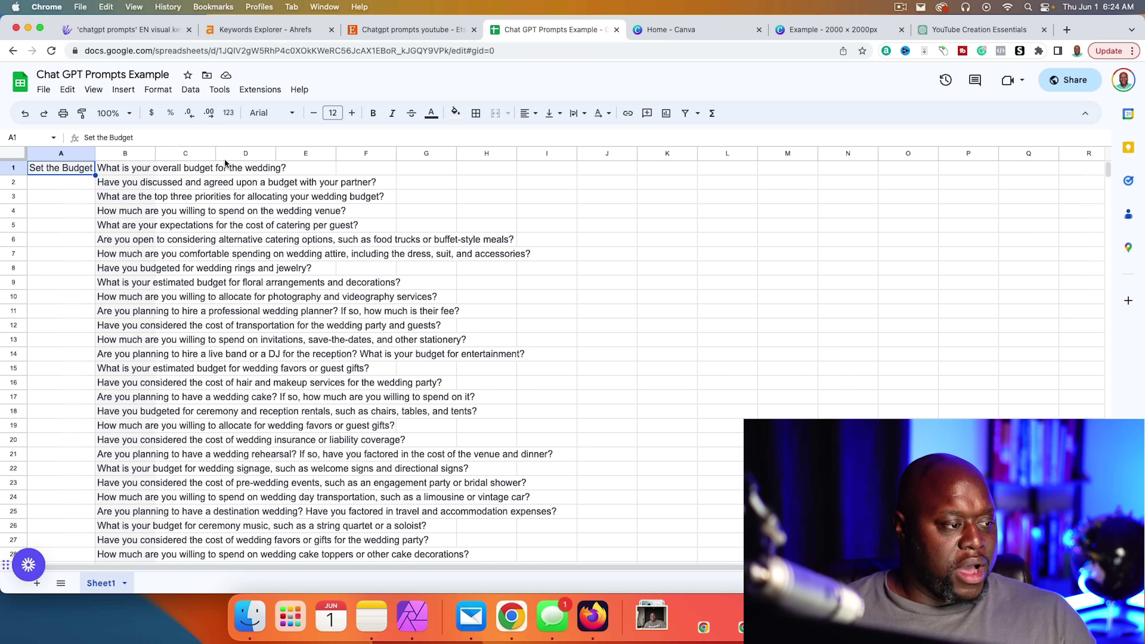
double_click(156, 154)
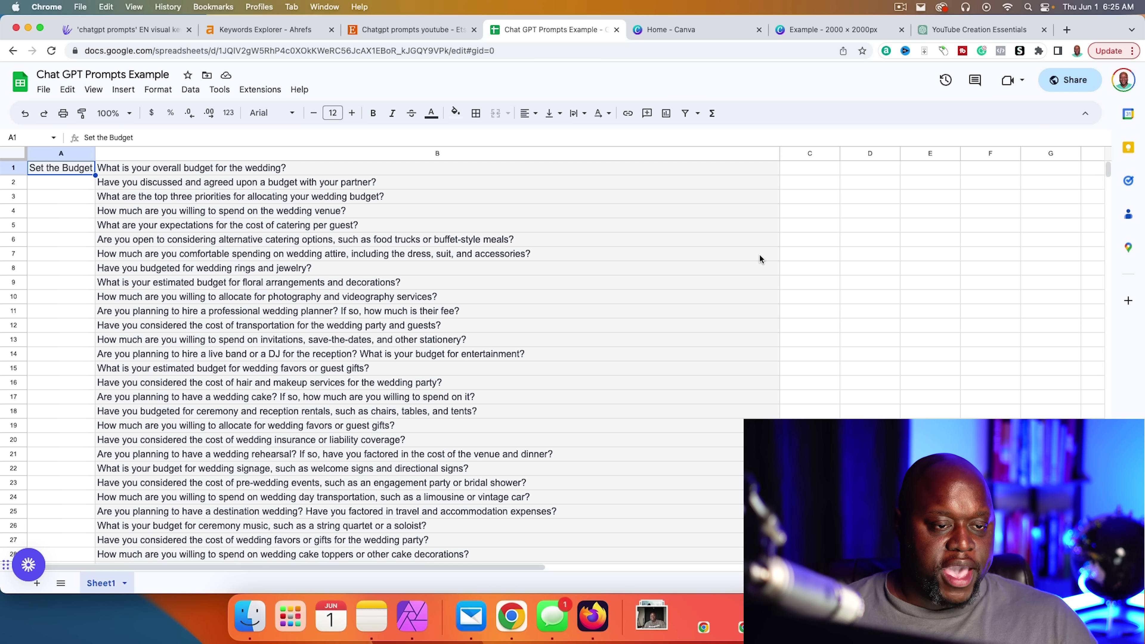
click(1068, 80)
click(477, 435)
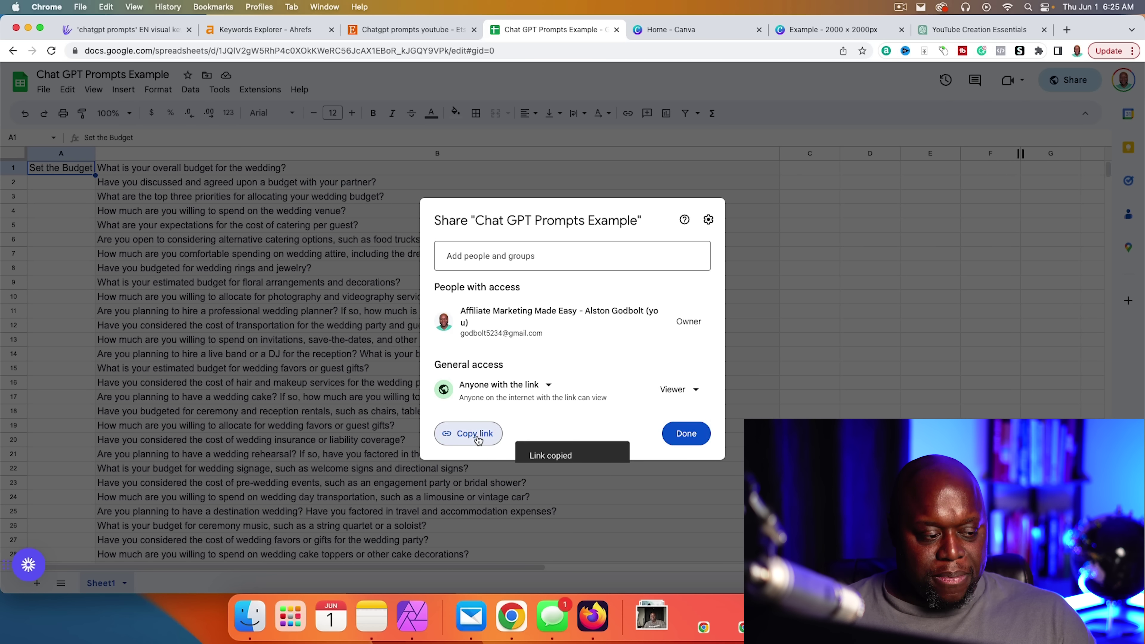
click(790, 31)
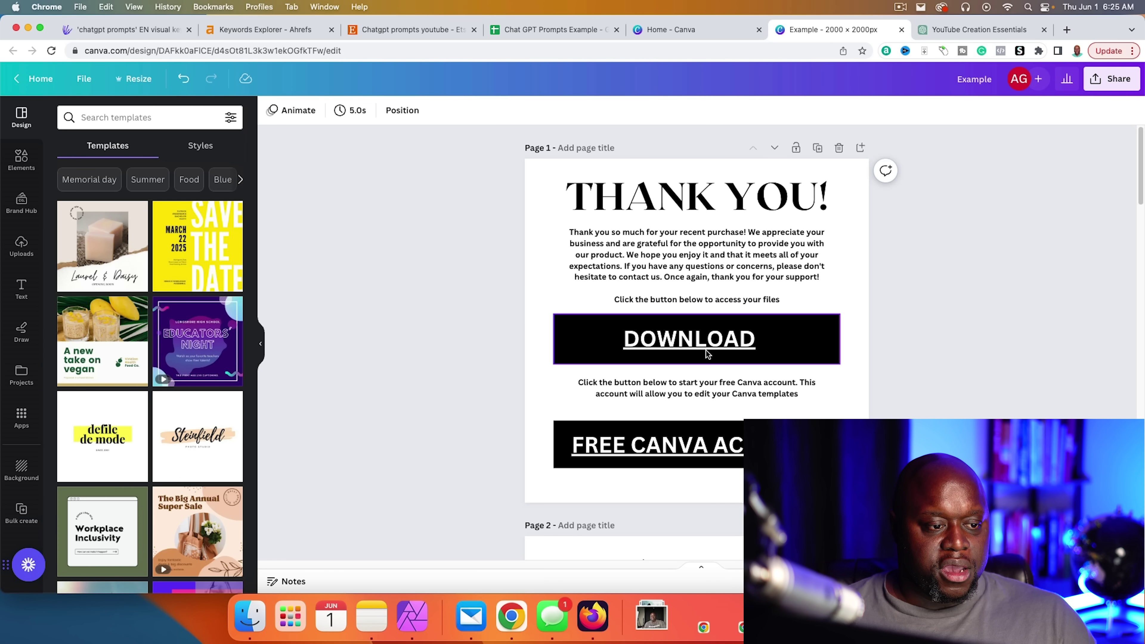
Replace the page 1 DOWNLOAD button's old URL with the Google Sheets share link
click(722, 342)
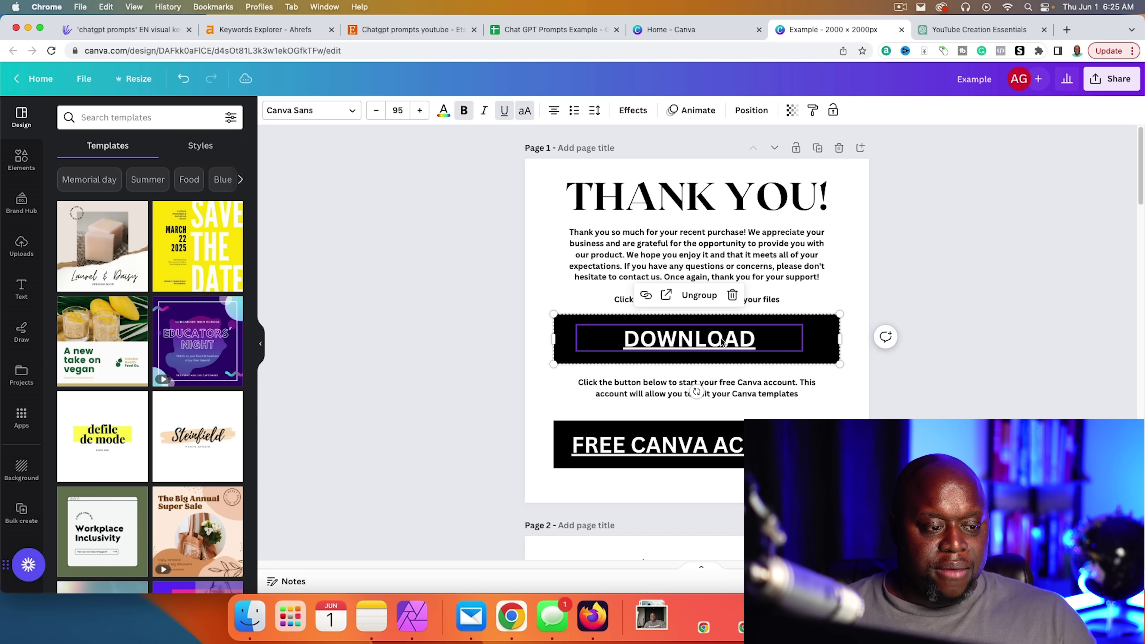
click(644, 296)
key(super+a)
key(BackSpace)
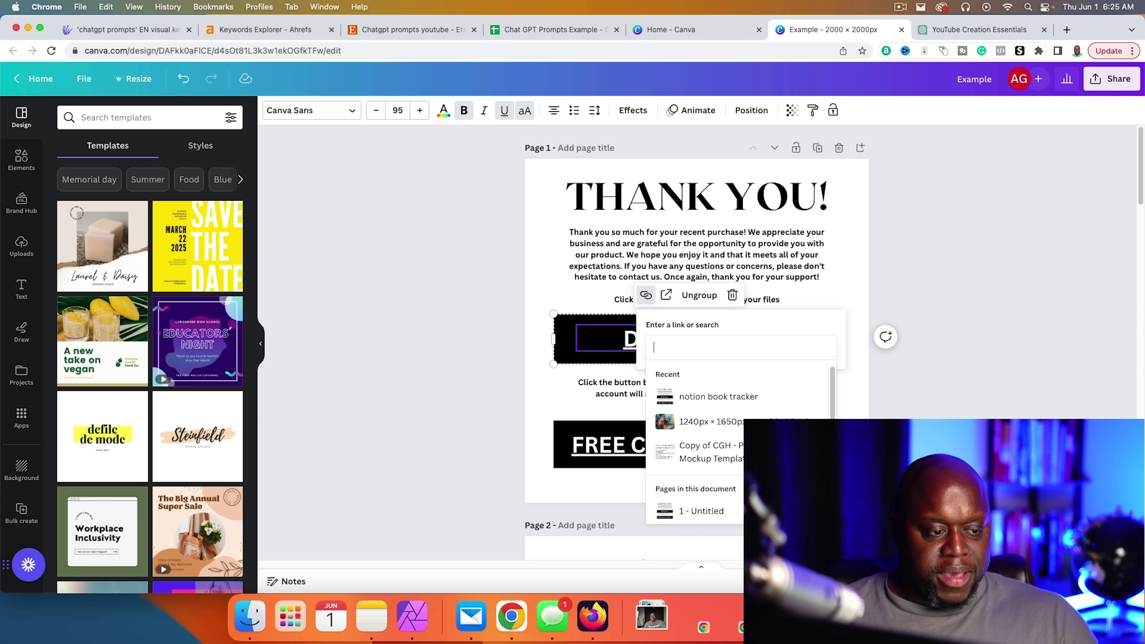
key(super+v)
key(Return)
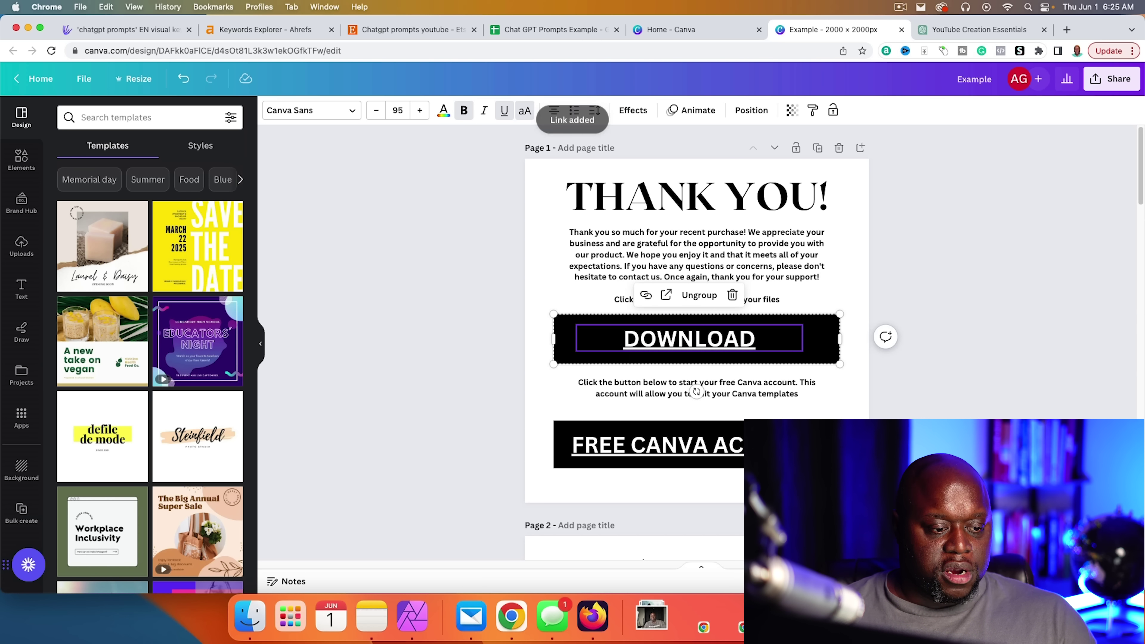
click(959, 398)
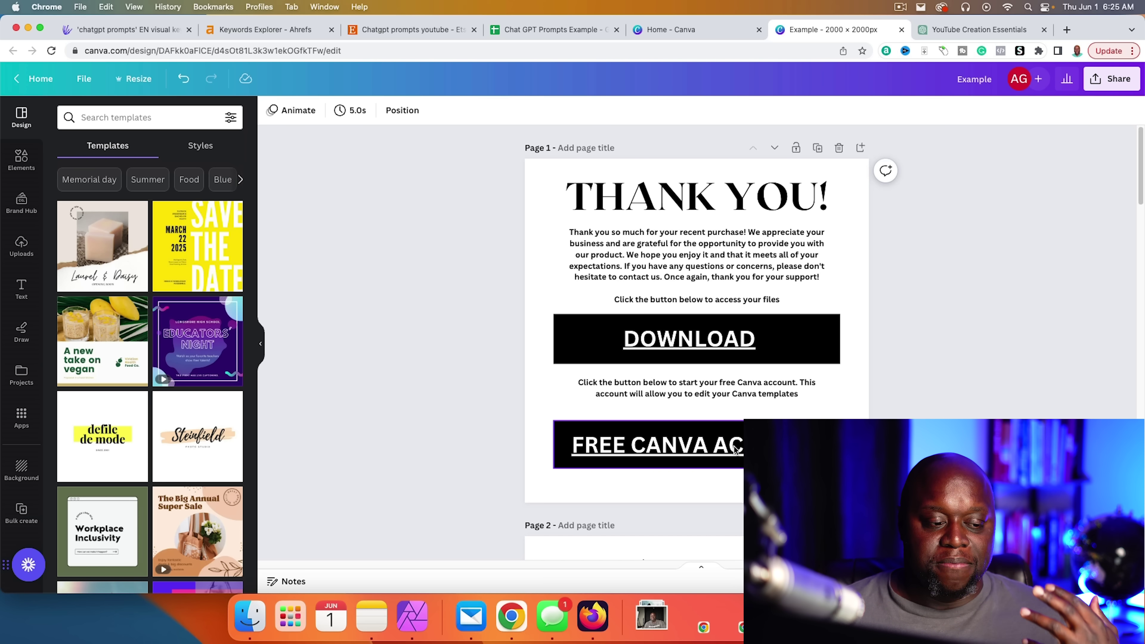
scroll(731, 458, down, 10)
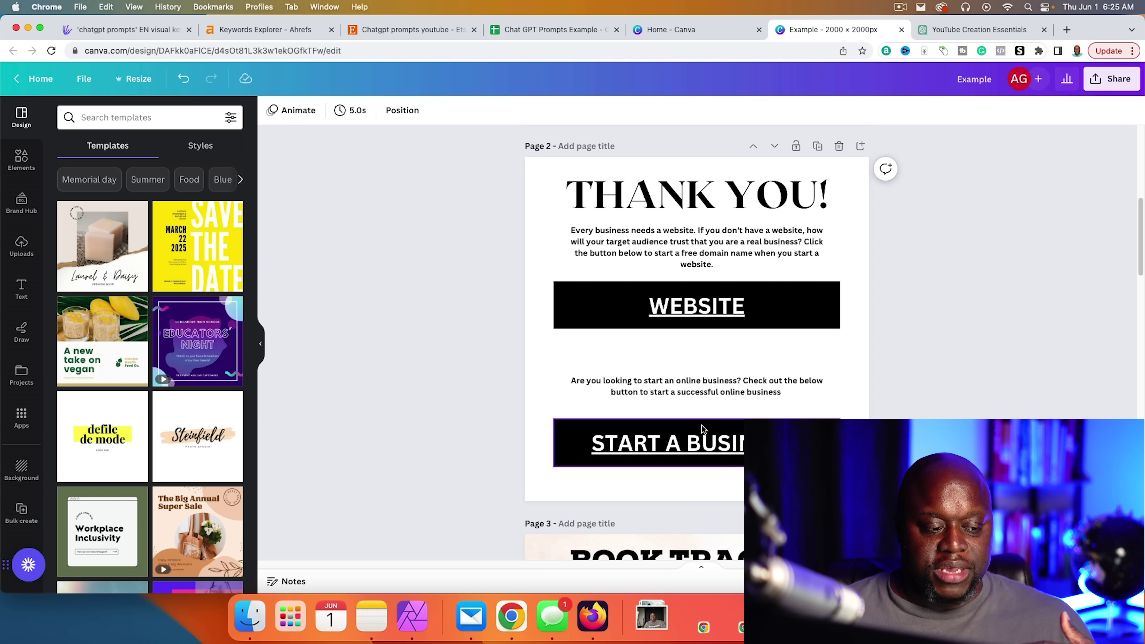
scroll(730, 438, up, 3)
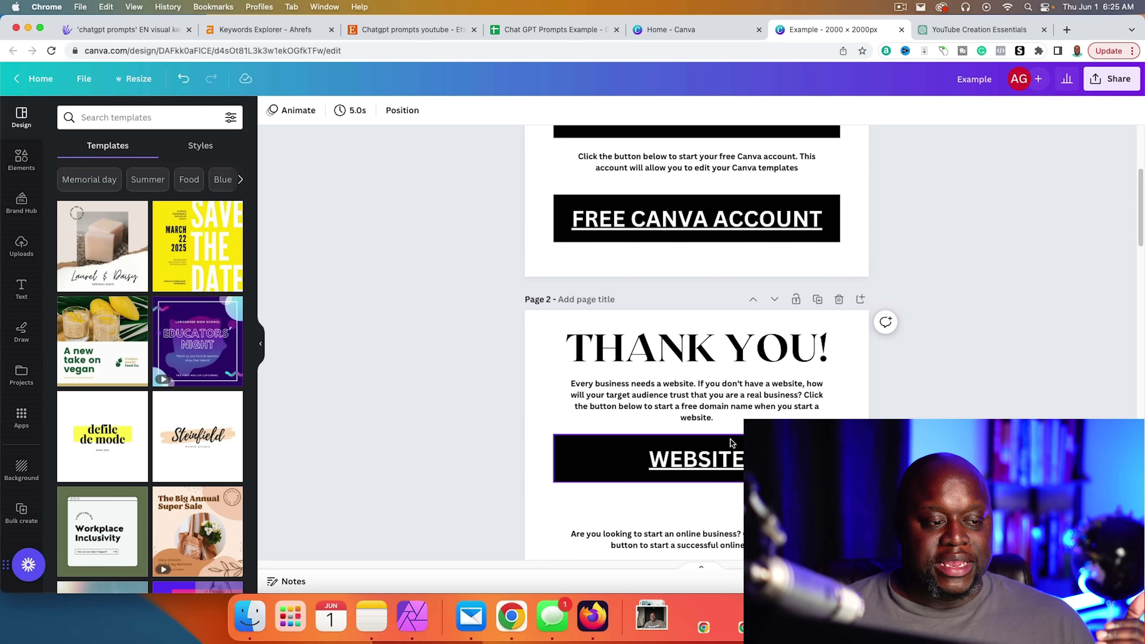
scroll(730, 439, up, 4)
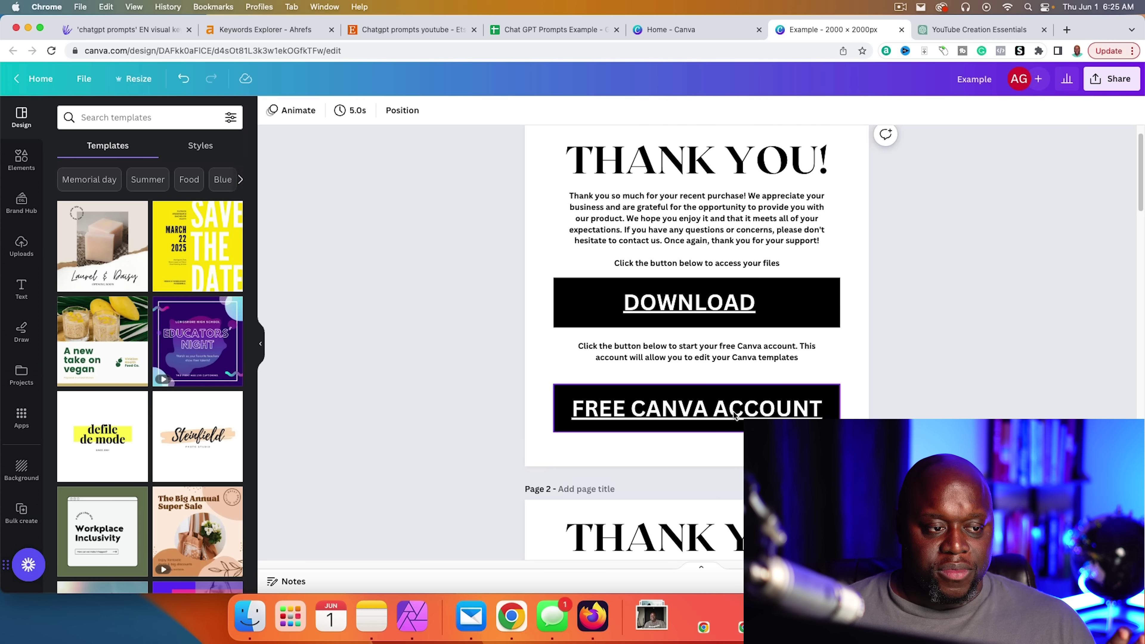
scroll(793, 408, up, 1)
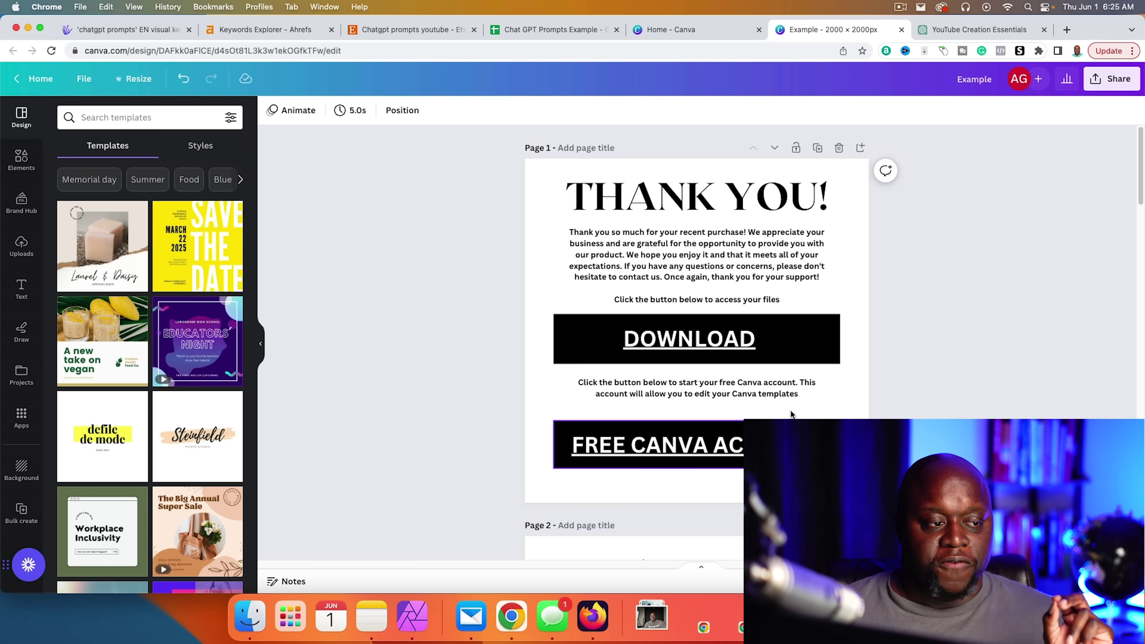
Download pages 1 and 2 only as a PDF Standard file
click(1107, 79)
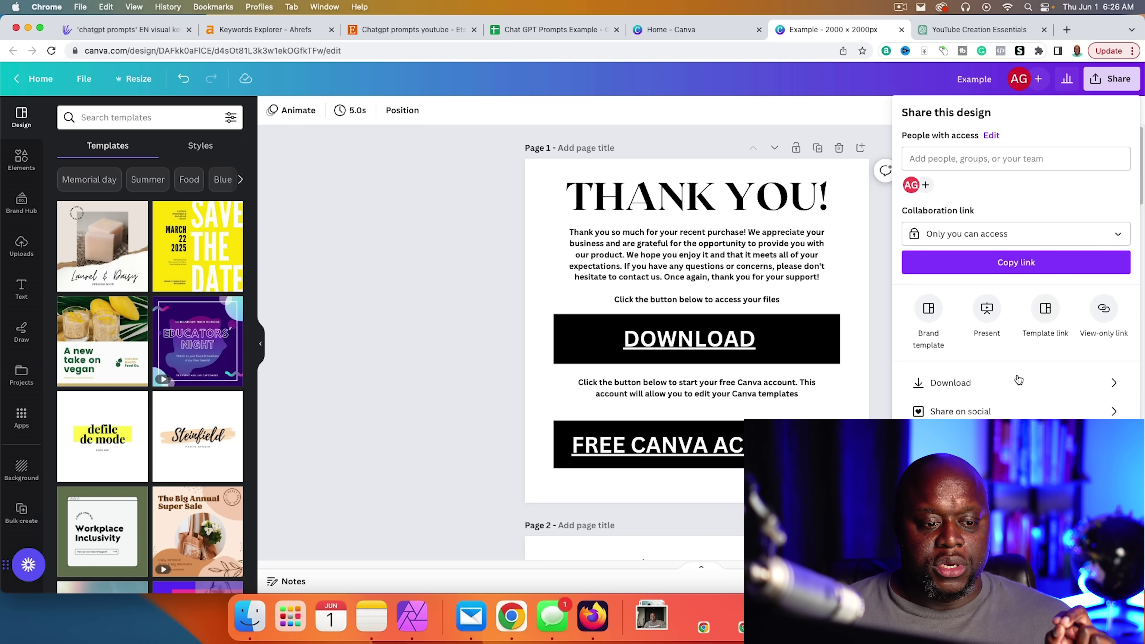
click(1011, 382)
click(1055, 167)
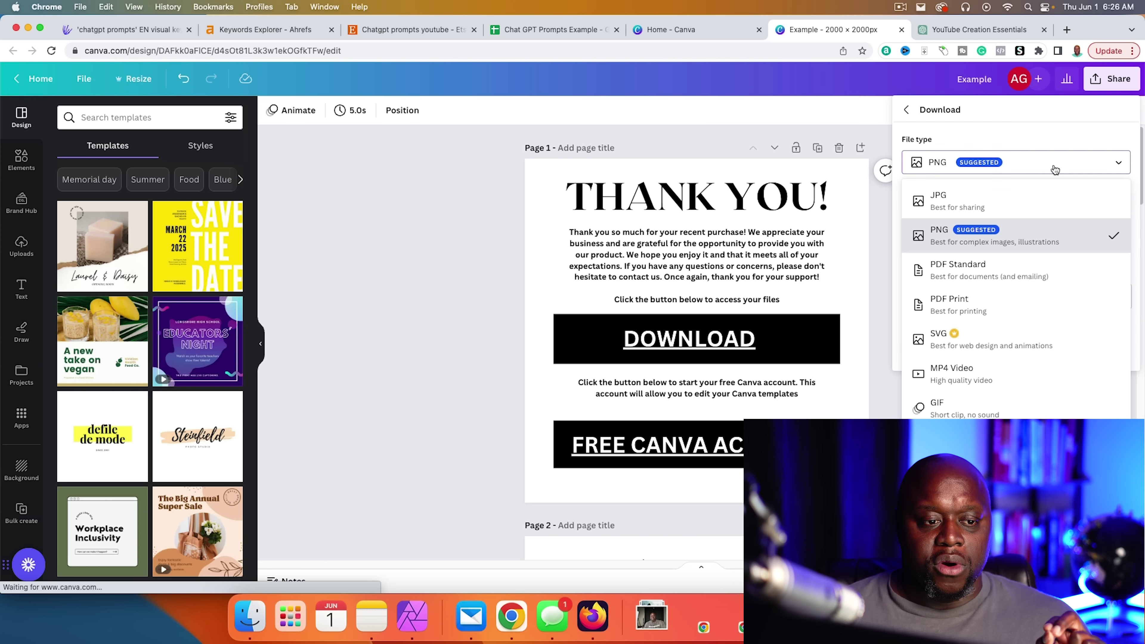
click(974, 272)
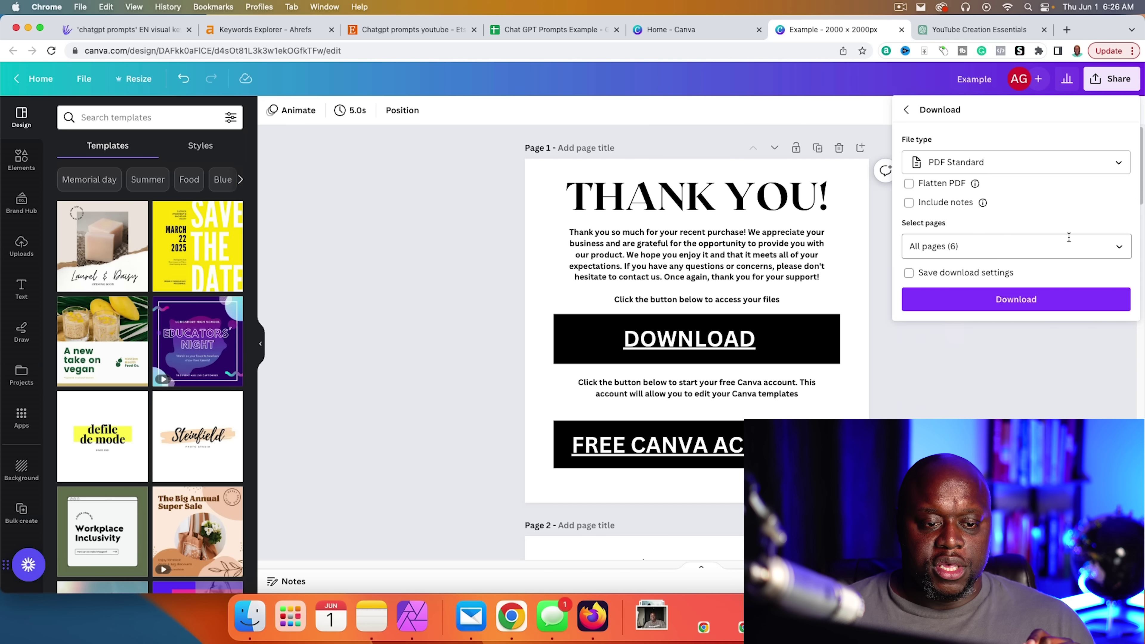
click(1117, 247)
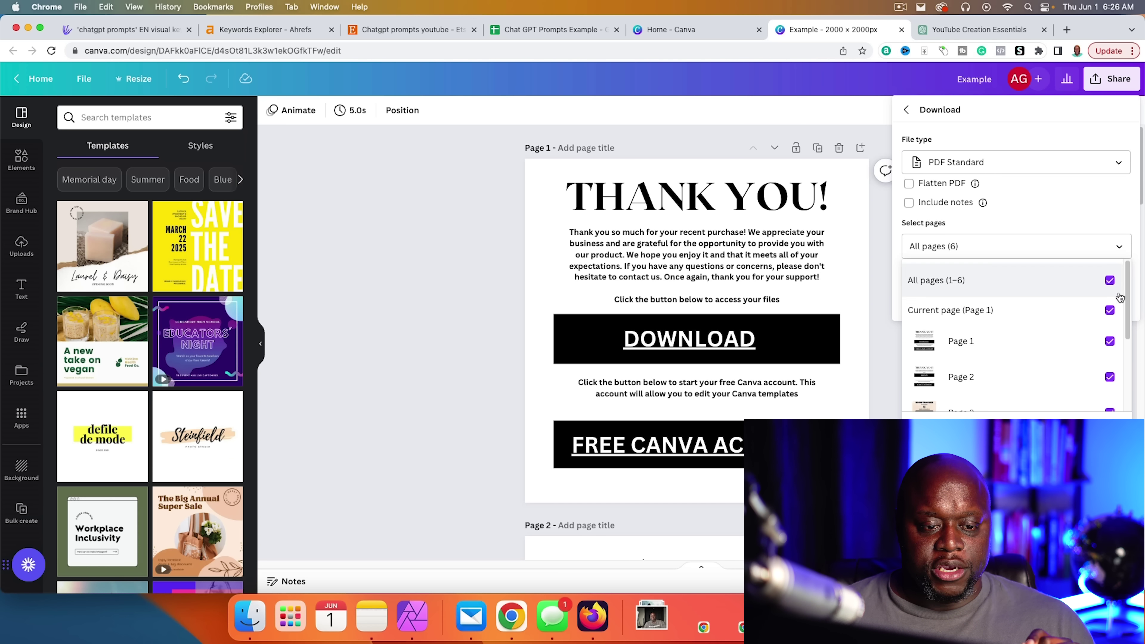
click(1110, 341)
click(1109, 280)
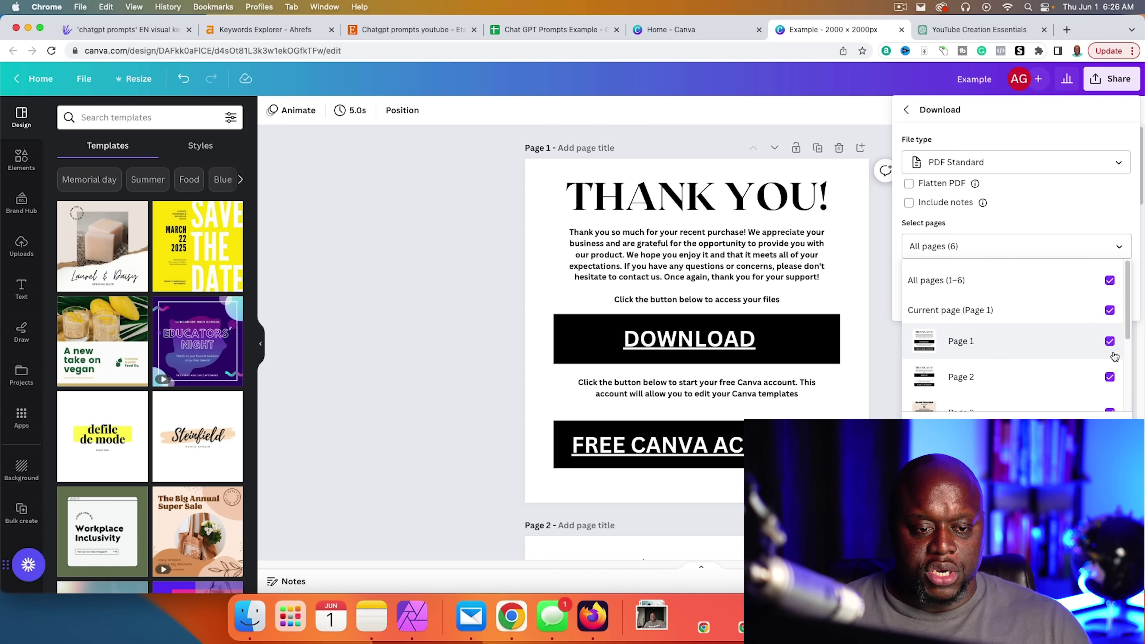
click(1109, 280)
click(1109, 341)
click(1110, 377)
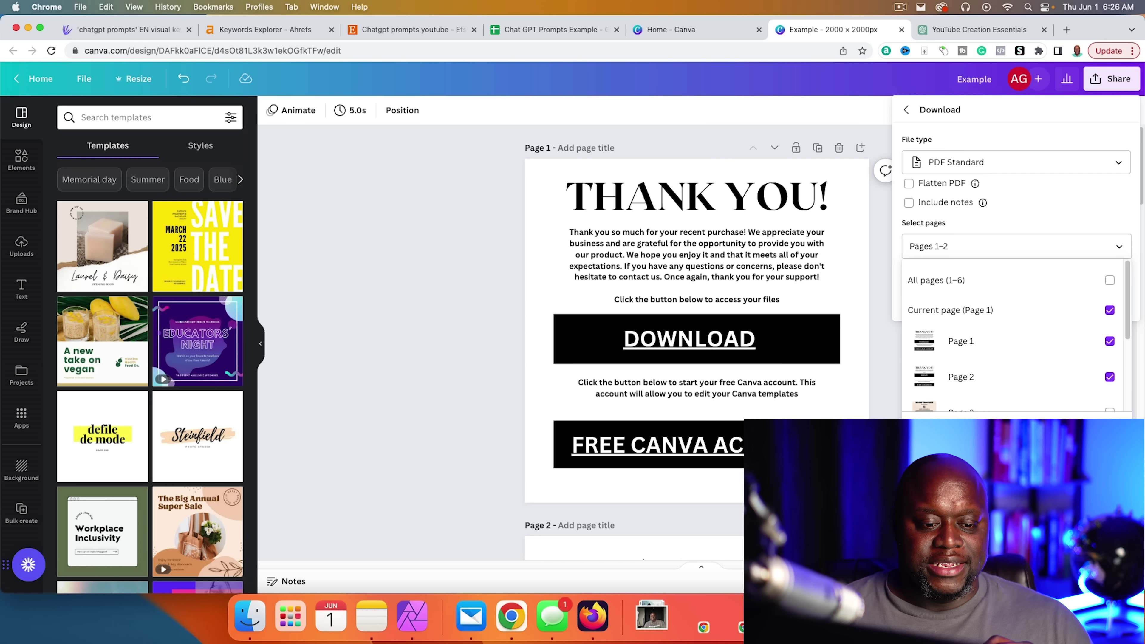
click(1017, 444)
click(1027, 297)
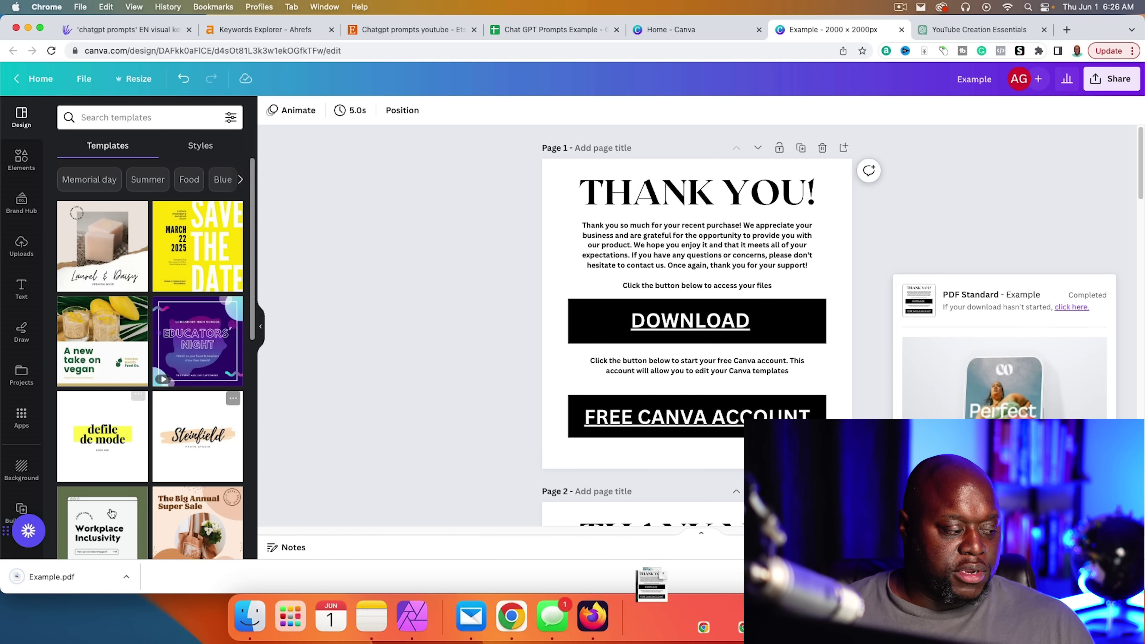
Open Example.pdf and verify its DOWNLOAD link opens the view-only prompts spreadsheet
click(72, 573)
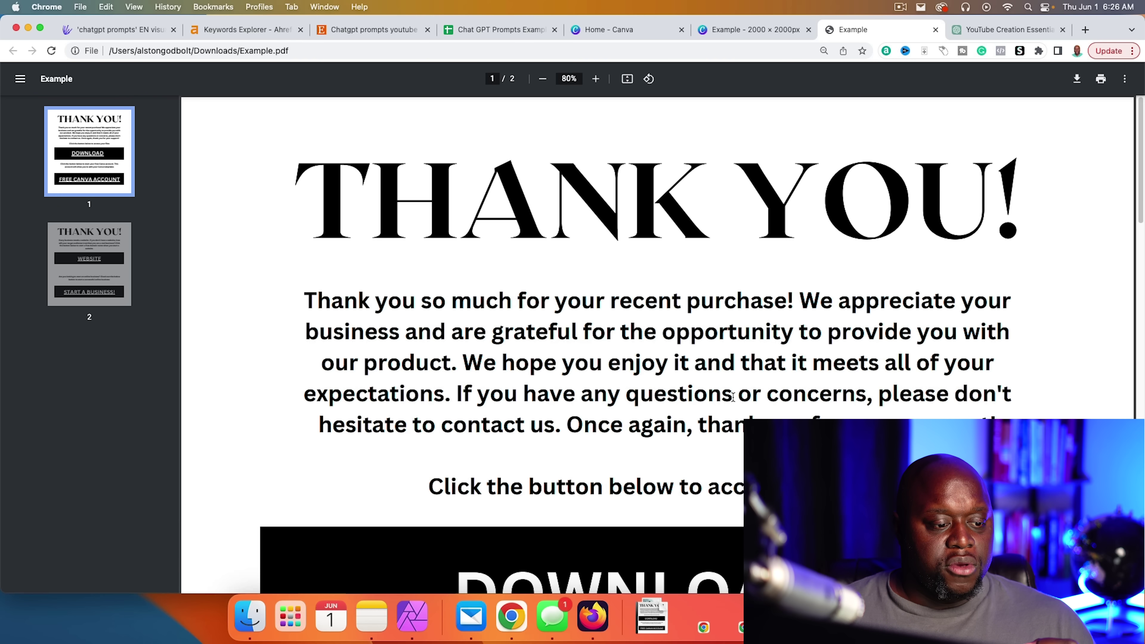
scroll(733, 397, down, 7)
scroll(678, 232, up, 3)
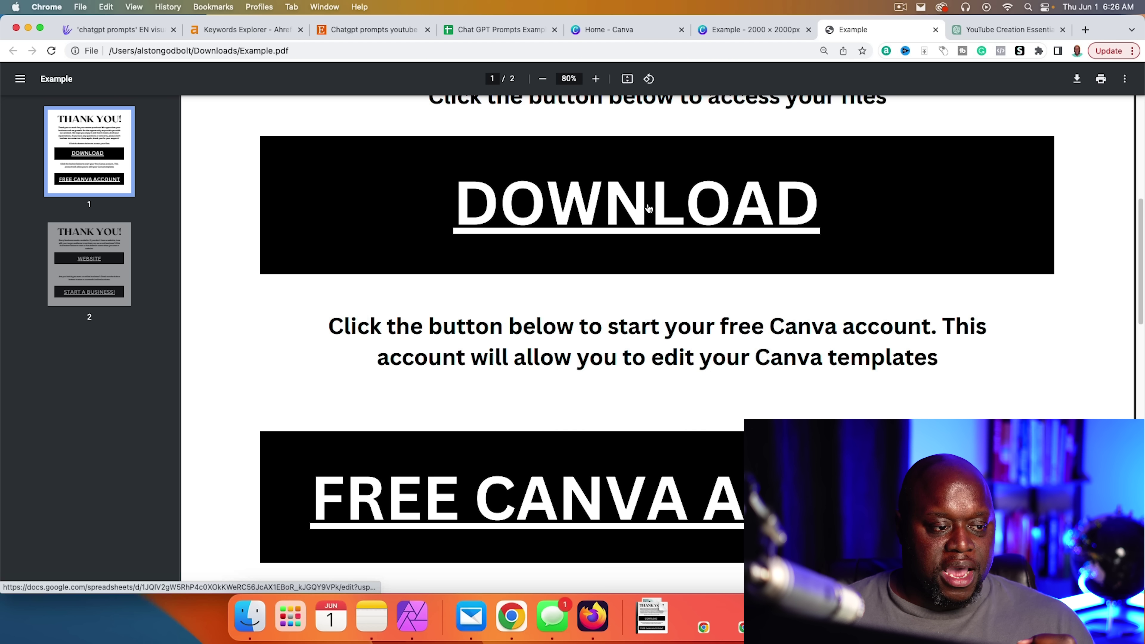
right_click(624, 203)
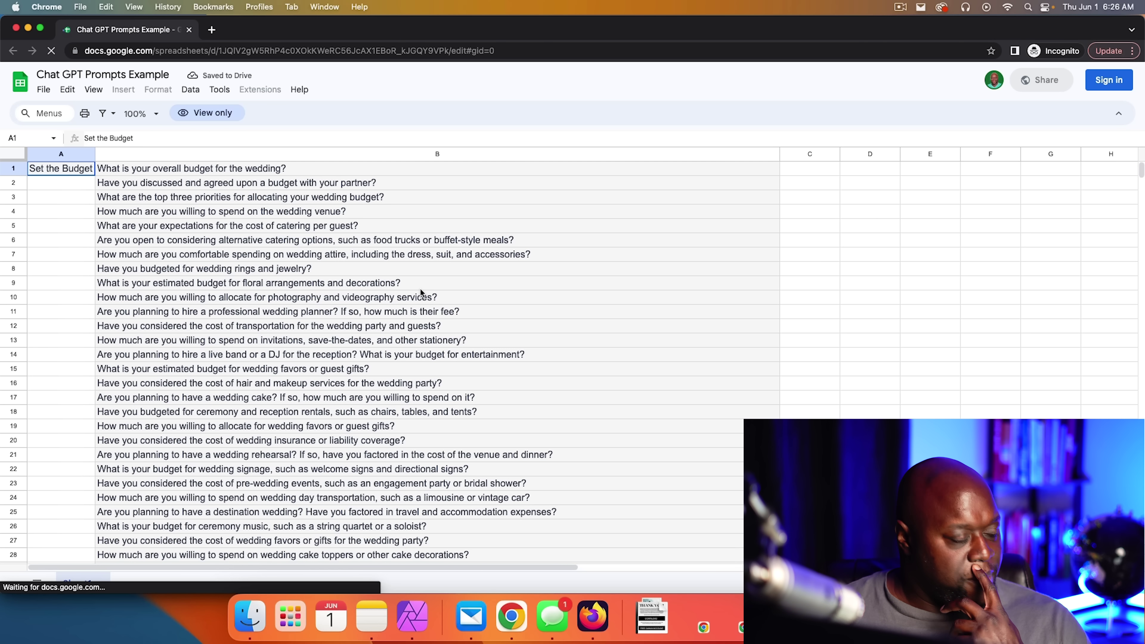
click(15, 29)
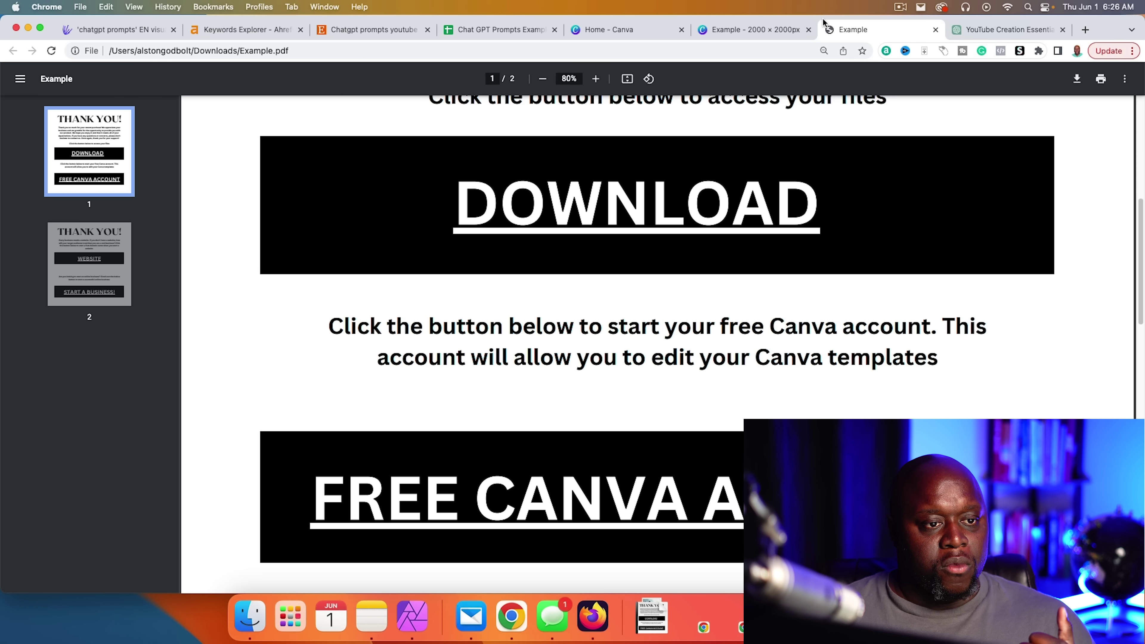
click(747, 30)
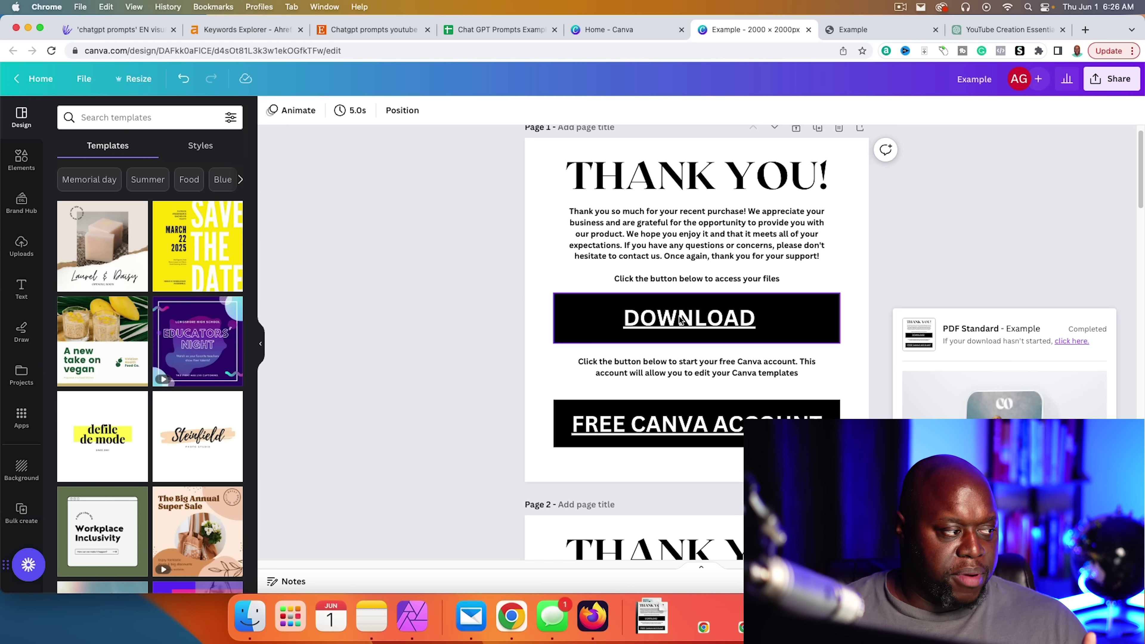
click(21, 158)
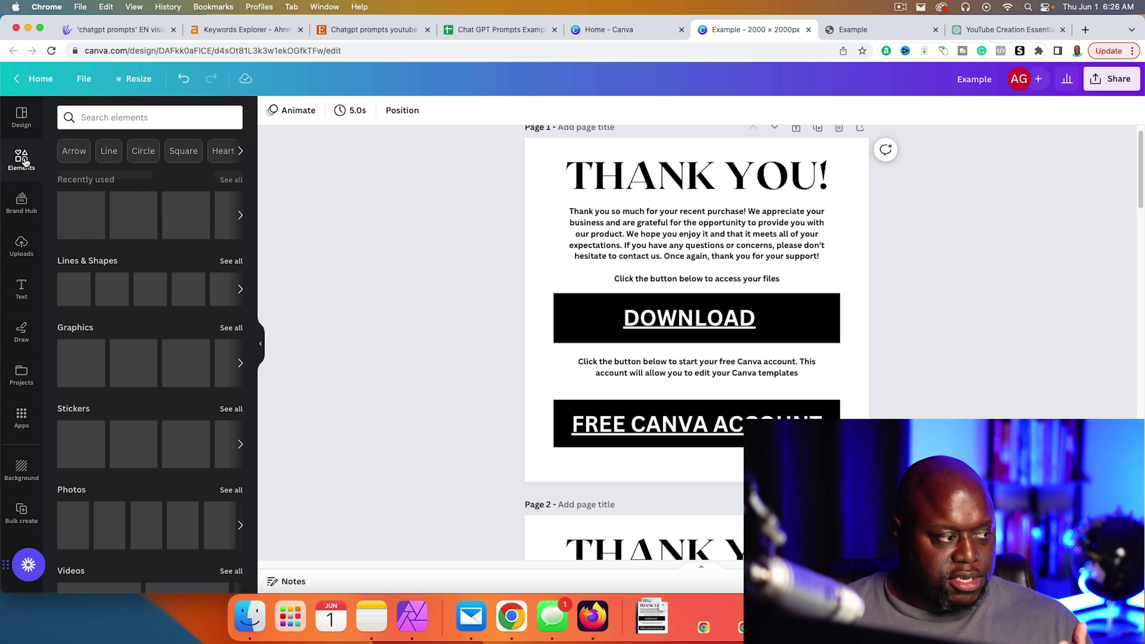
click(76, 219)
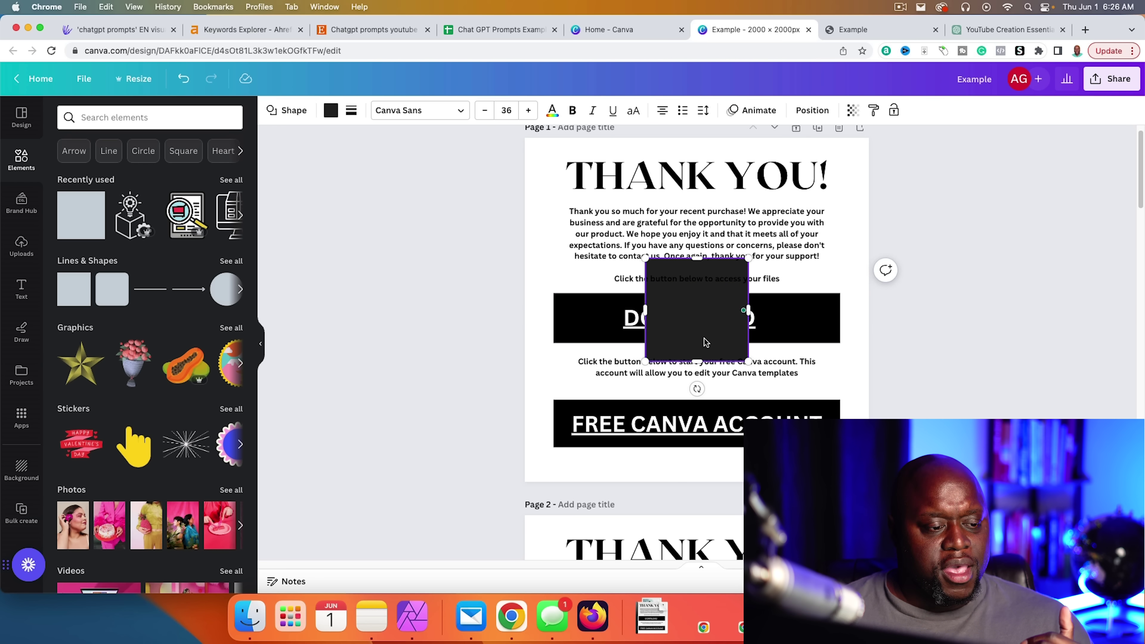
drag(698, 348, 693, 274)
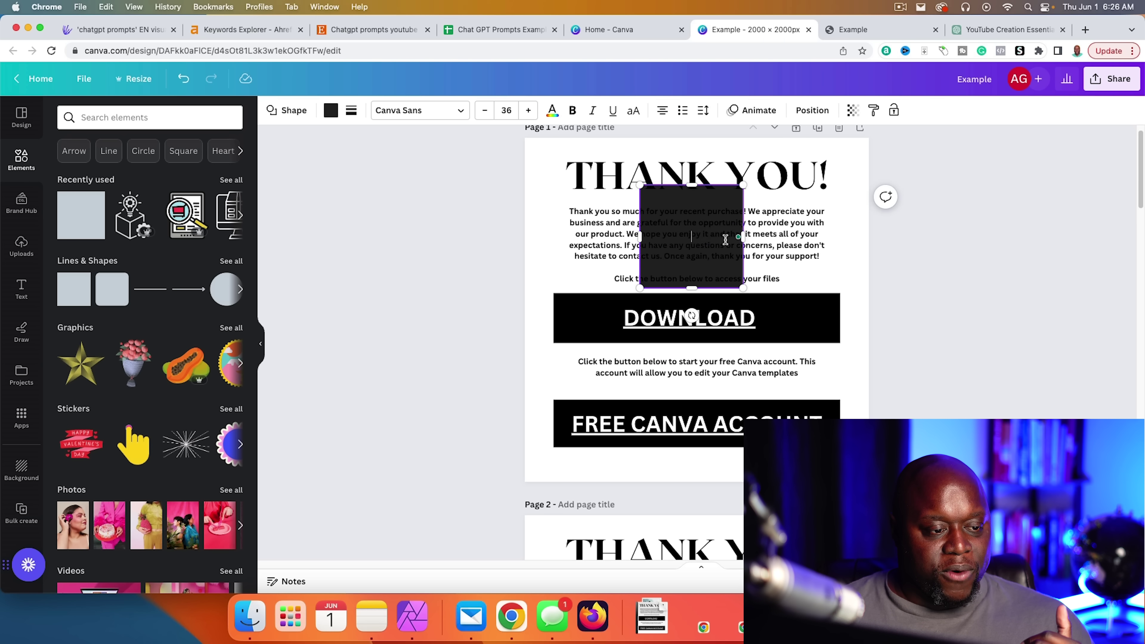
drag(702, 219, 836, 352)
drag(636, 352, 545, 353)
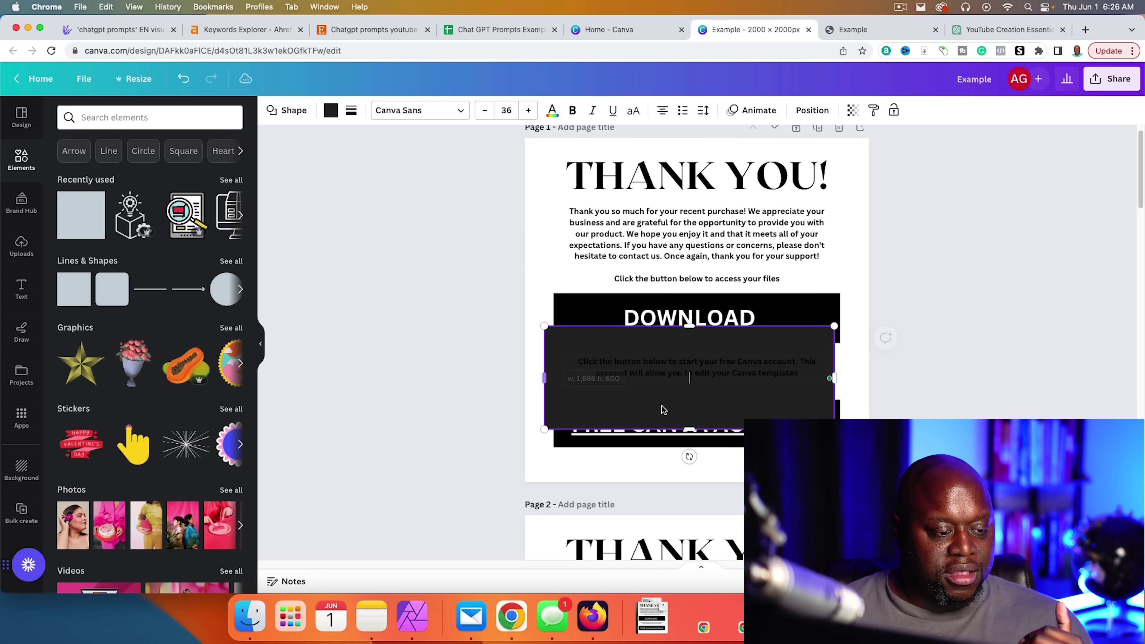
drag(686, 427, 688, 382)
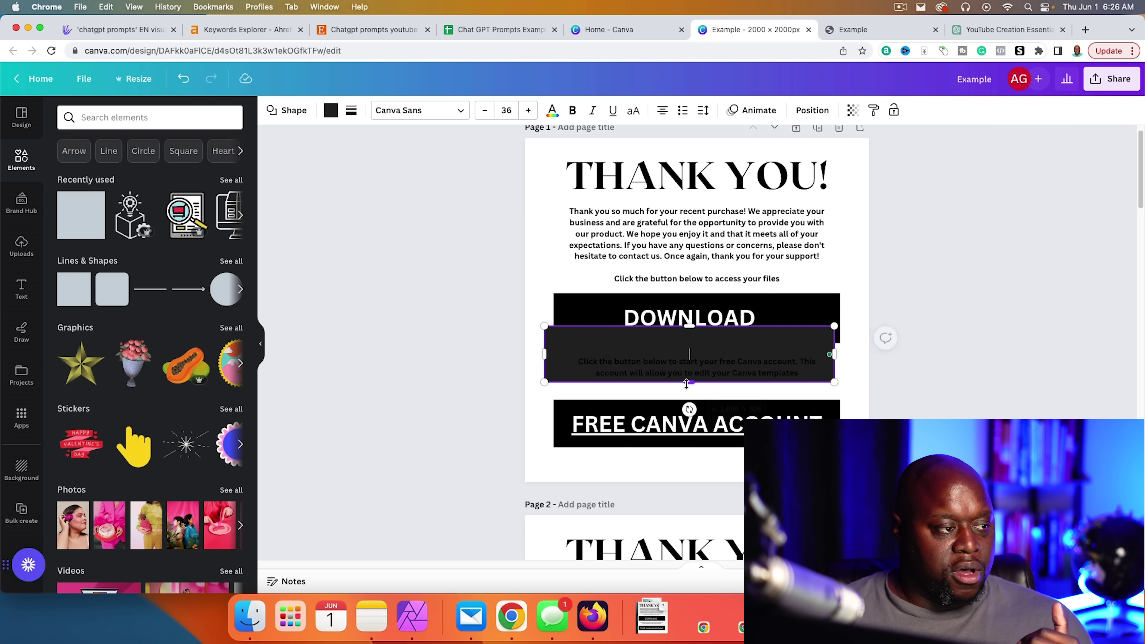
click(21, 288)
click(131, 261)
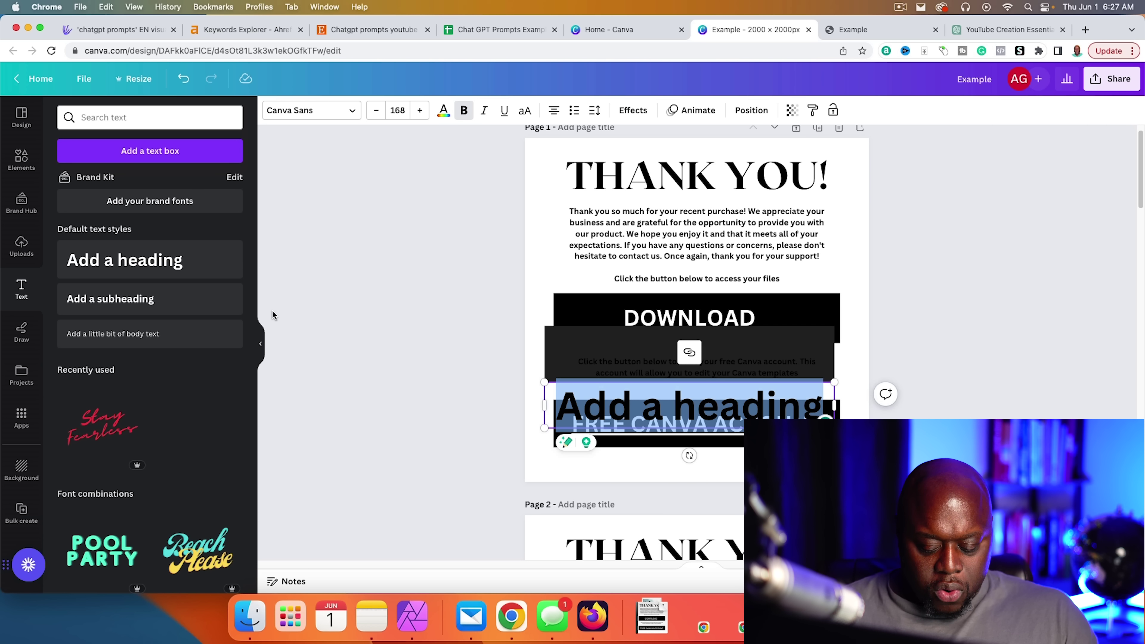
text(DOWLOAD)
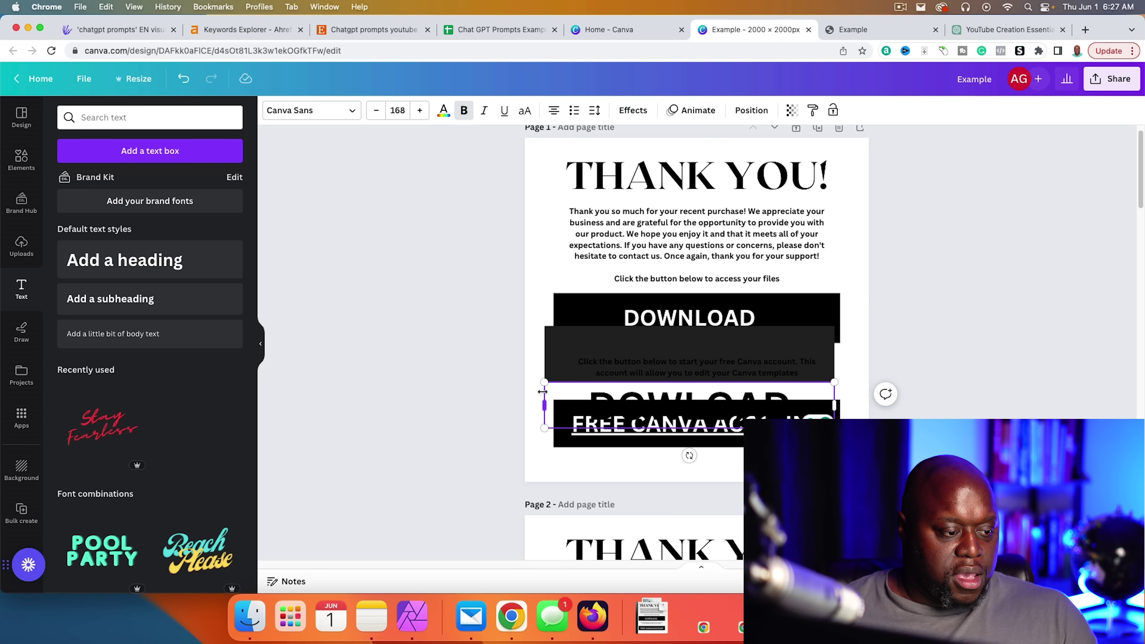
drag(589, 398, 656, 348)
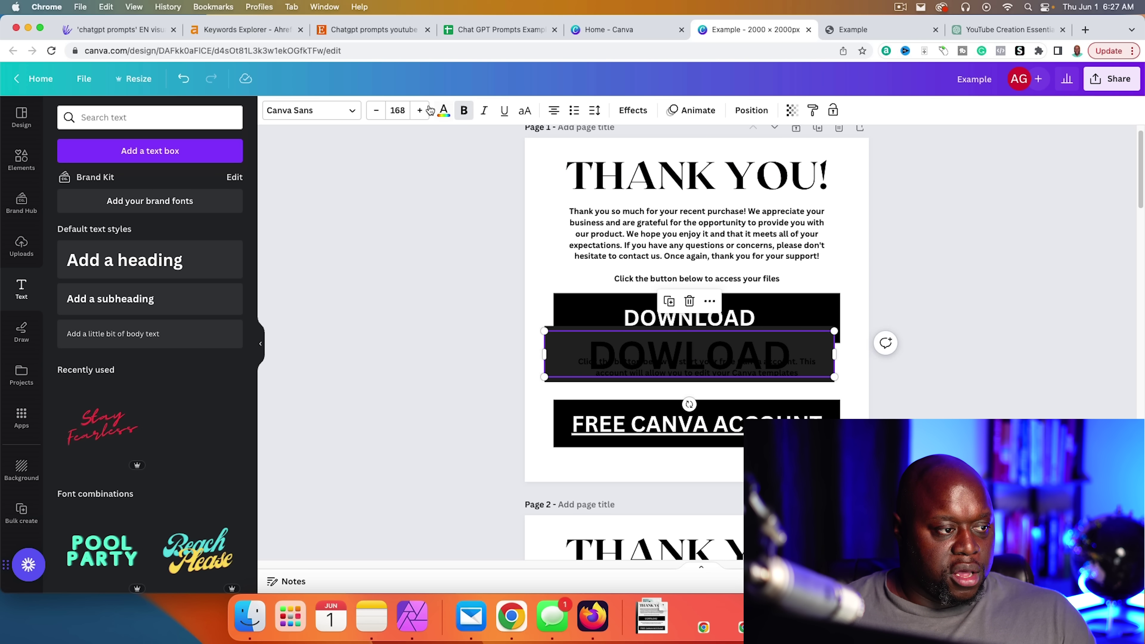
click(443, 110)
click(222, 483)
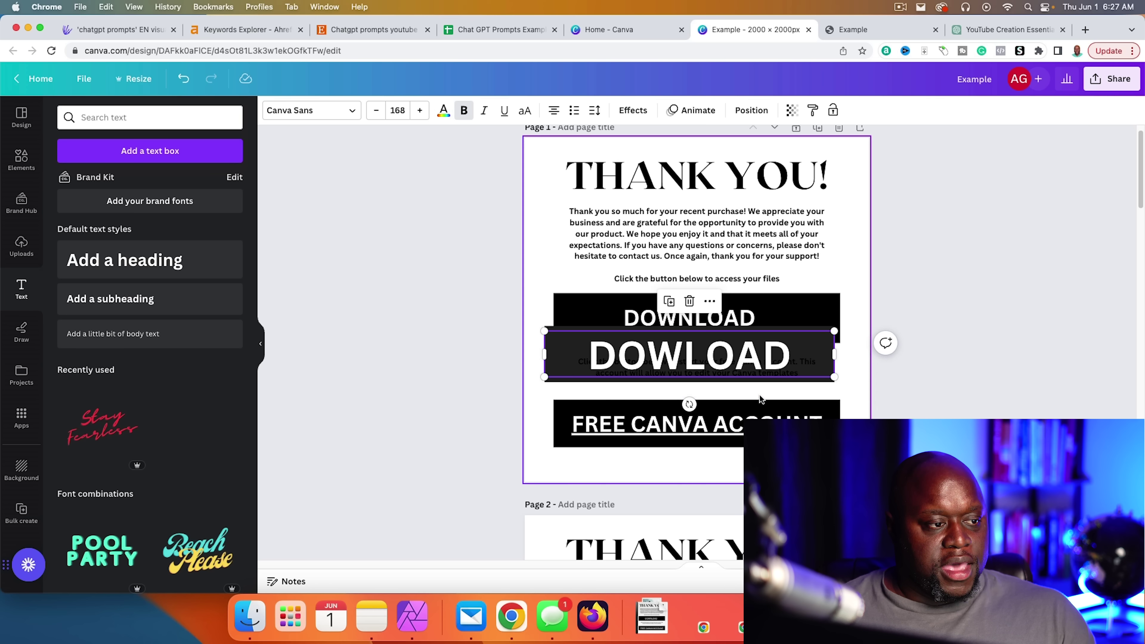
double_click(720, 356)
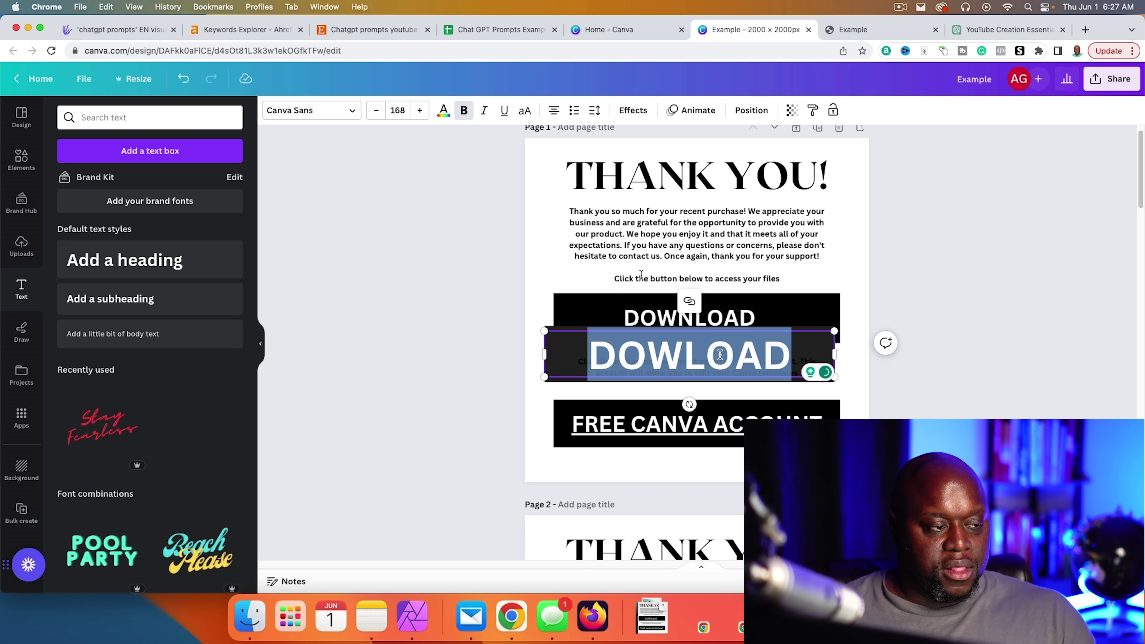
key(super+u)
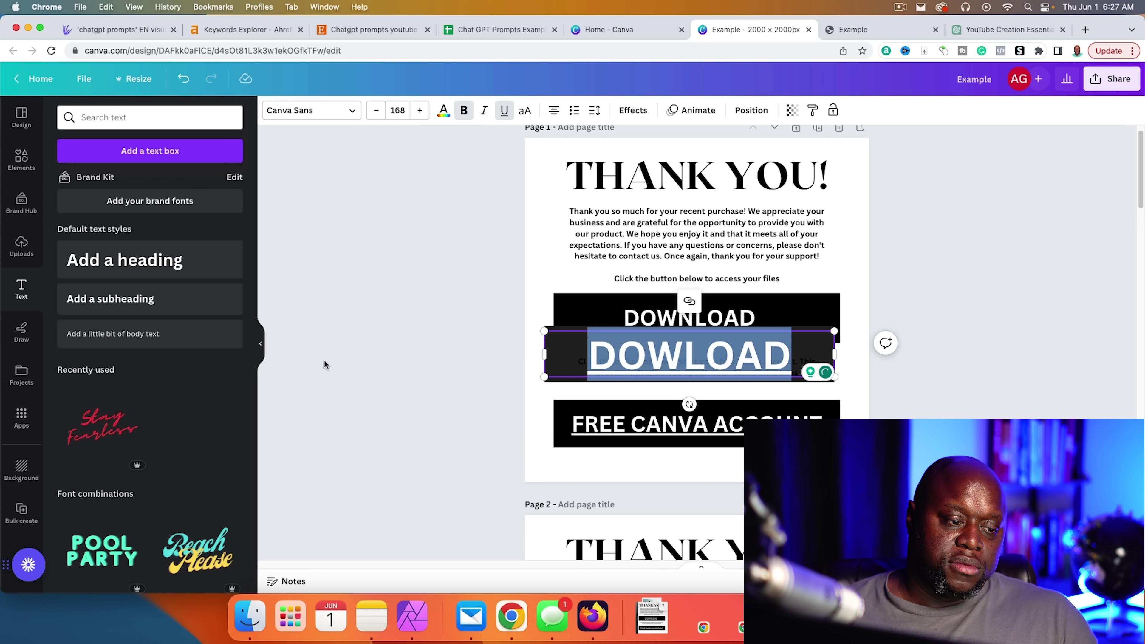
click(361, 374)
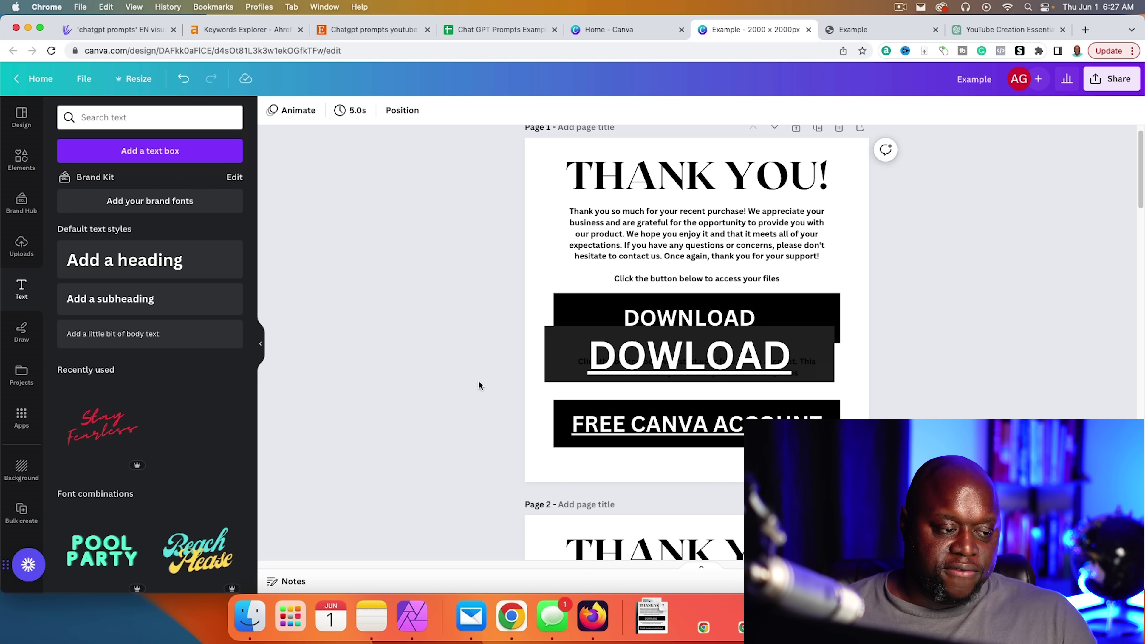
click(553, 360)
key(BackSpace)
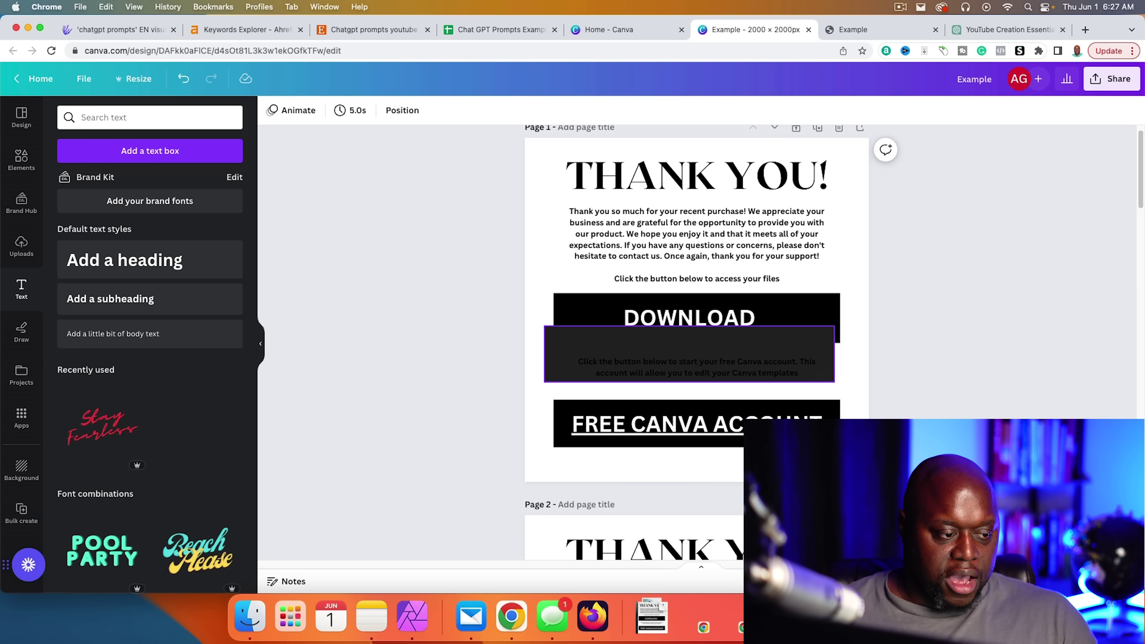
click(558, 370)
key(BackSpace)
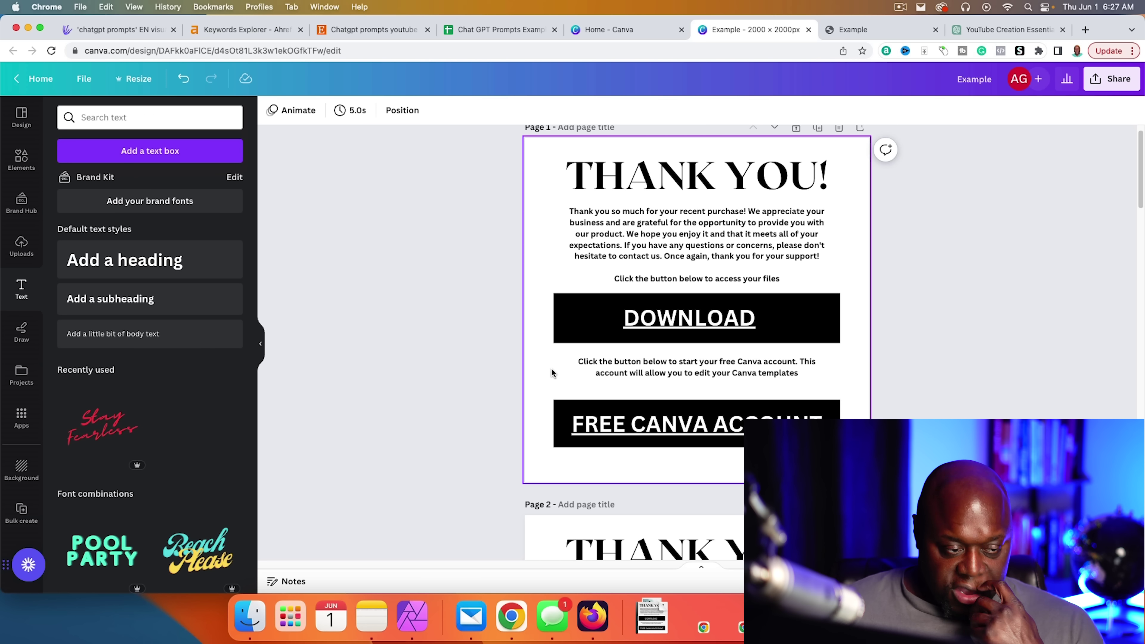
Delete the extra pages that follow the WEBSITE and START A BUSINESS page
scroll(512, 417, down, 10)
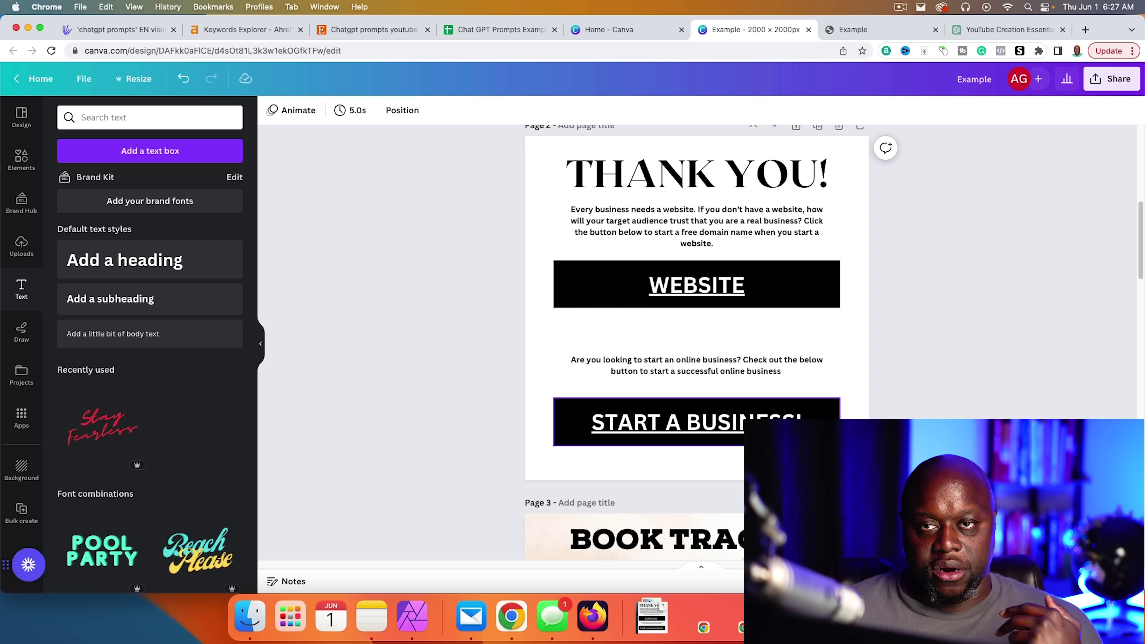
scroll(604, 440, up, 8)
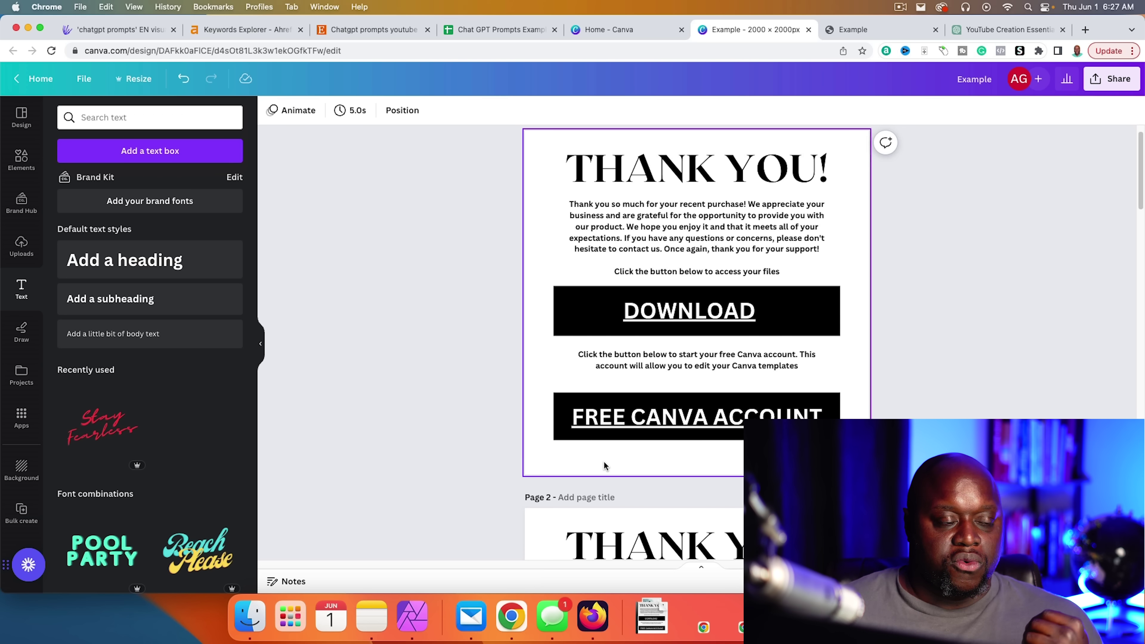
scroll(604, 462, down, 3)
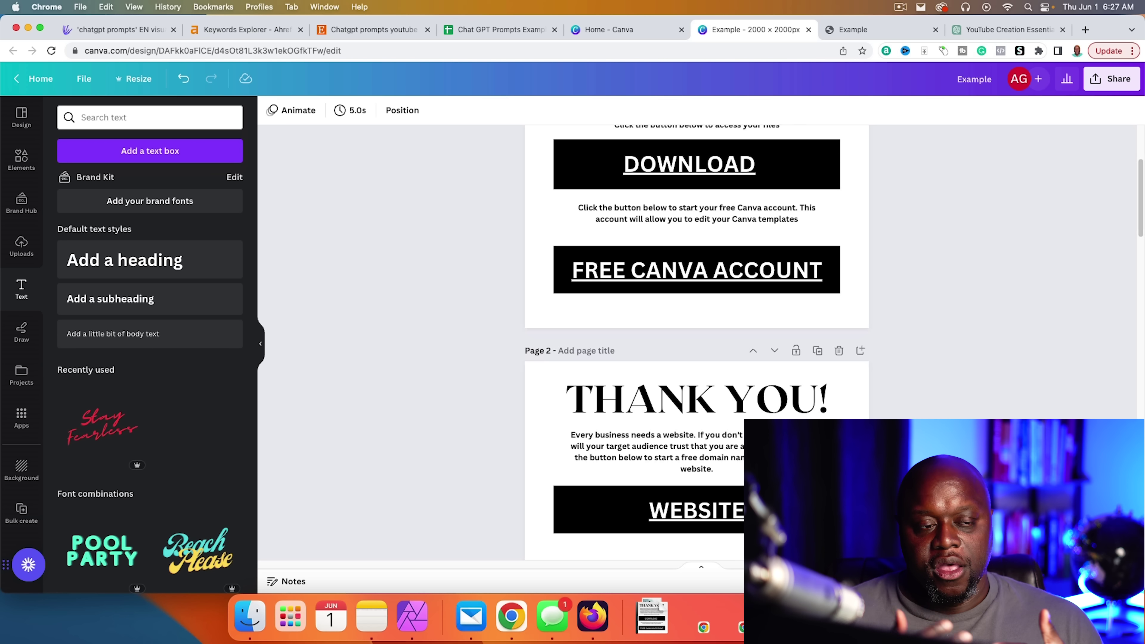
scroll(697, 343, down, 3)
scroll(697, 343, down, 2)
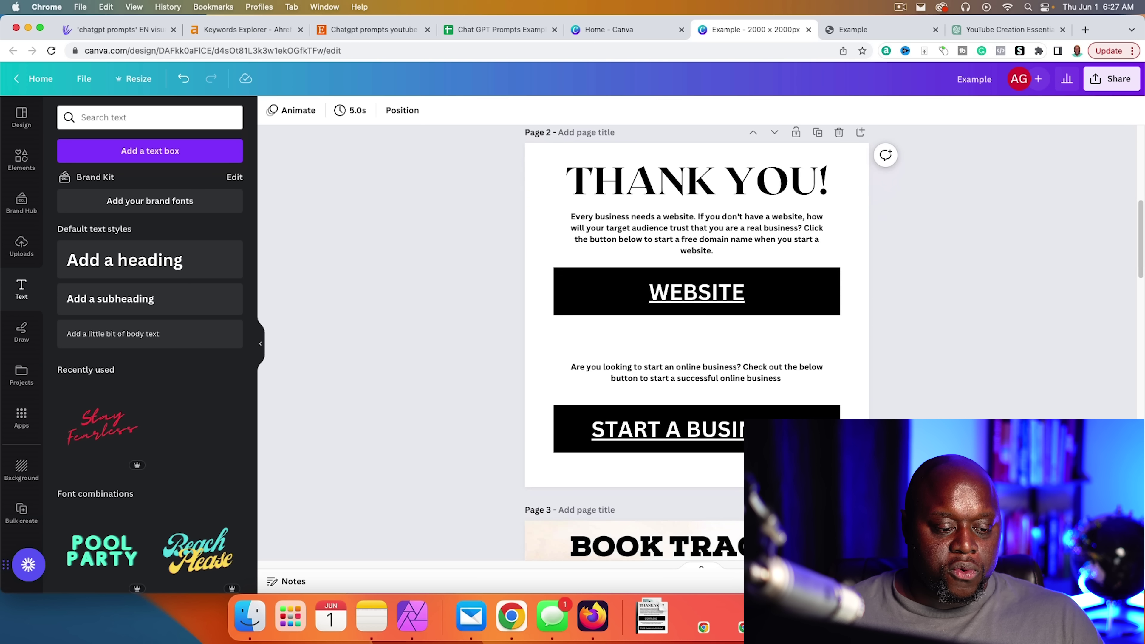
key(Delete)
key(Delete)
key(Delete)
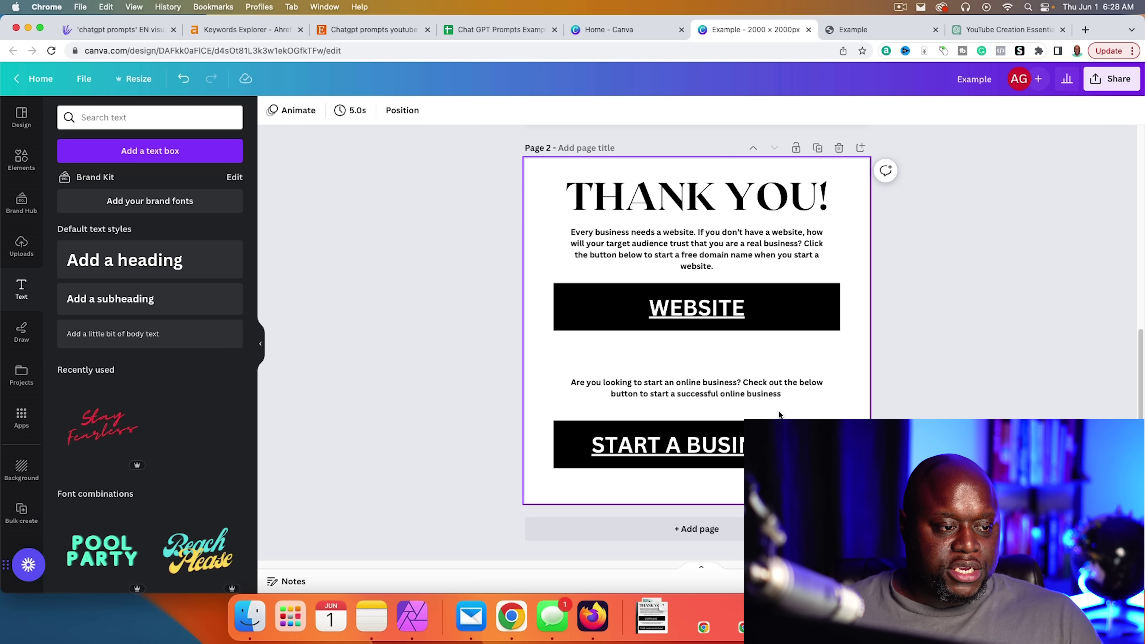
scroll(779, 414, up, 5)
scroll(779, 414, down, 5)
Add a new Page 3 and give it a grey background
click(734, 530)
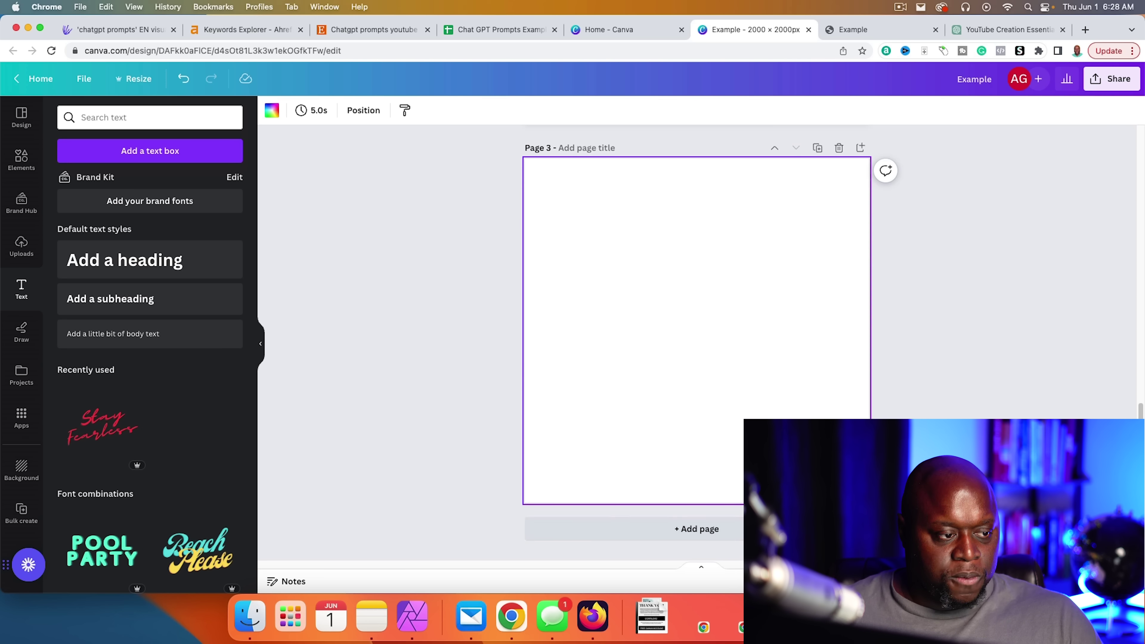
click(21, 158)
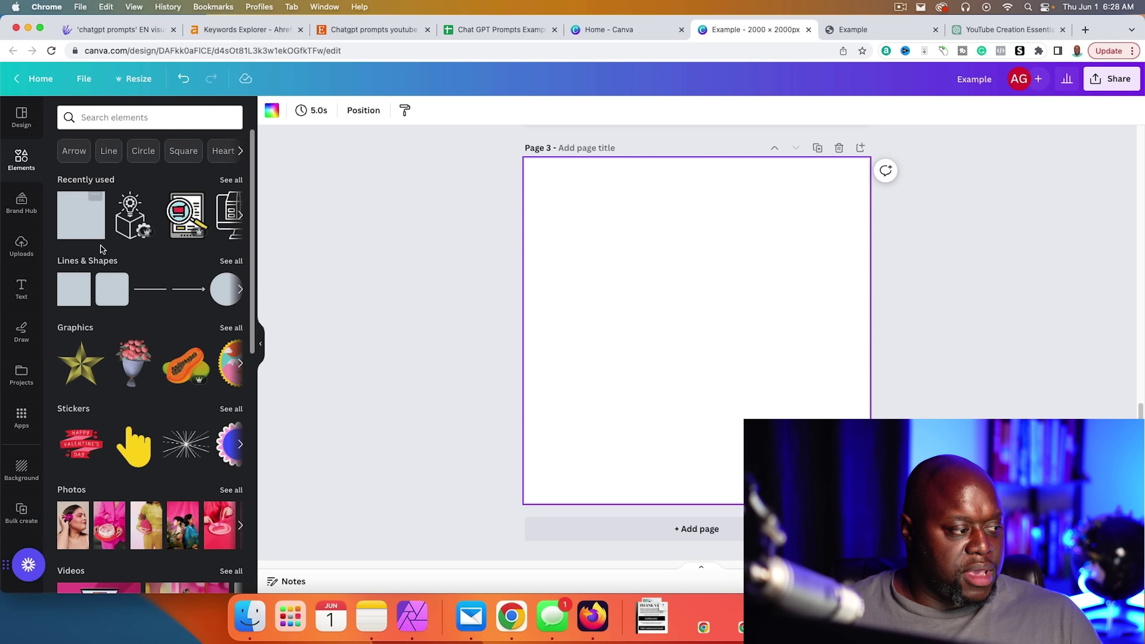
click(271, 110)
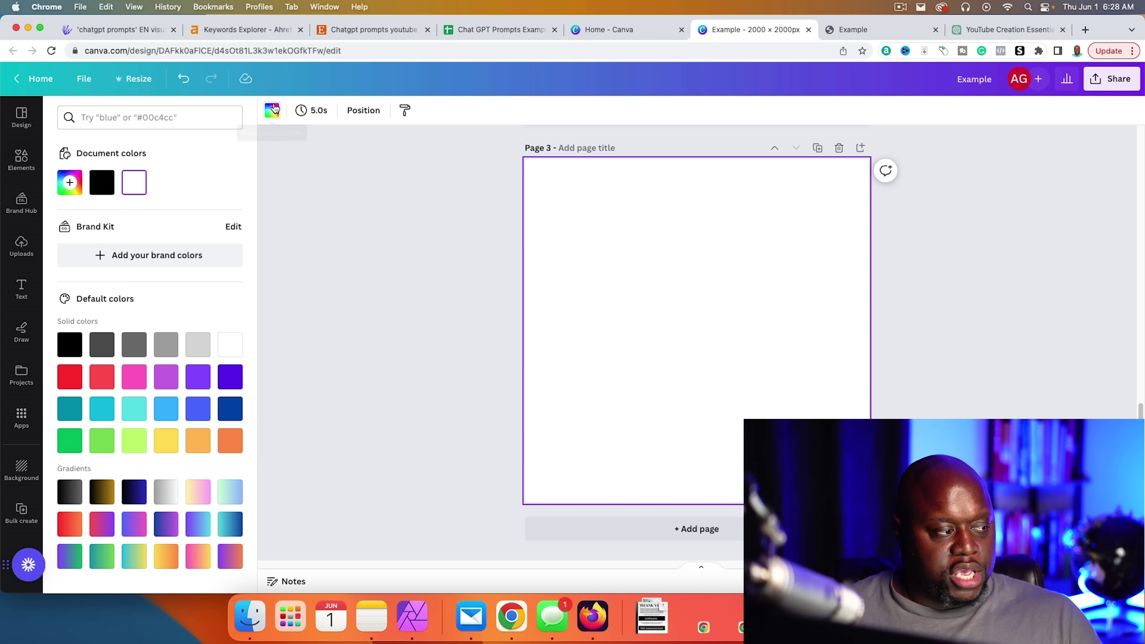
click(159, 344)
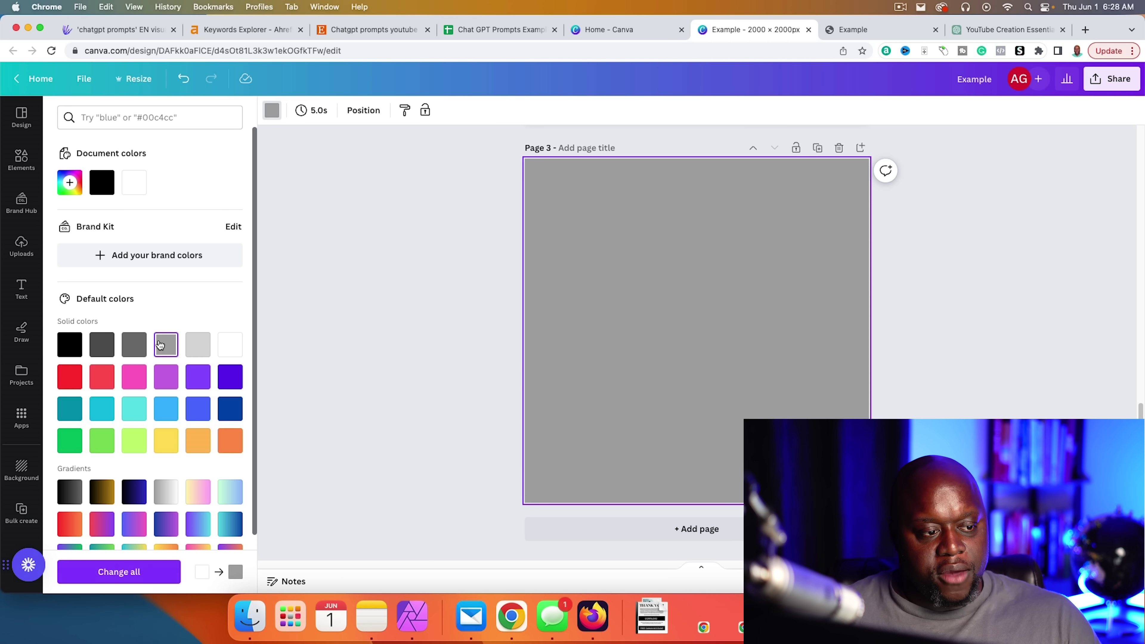
click(430, 336)
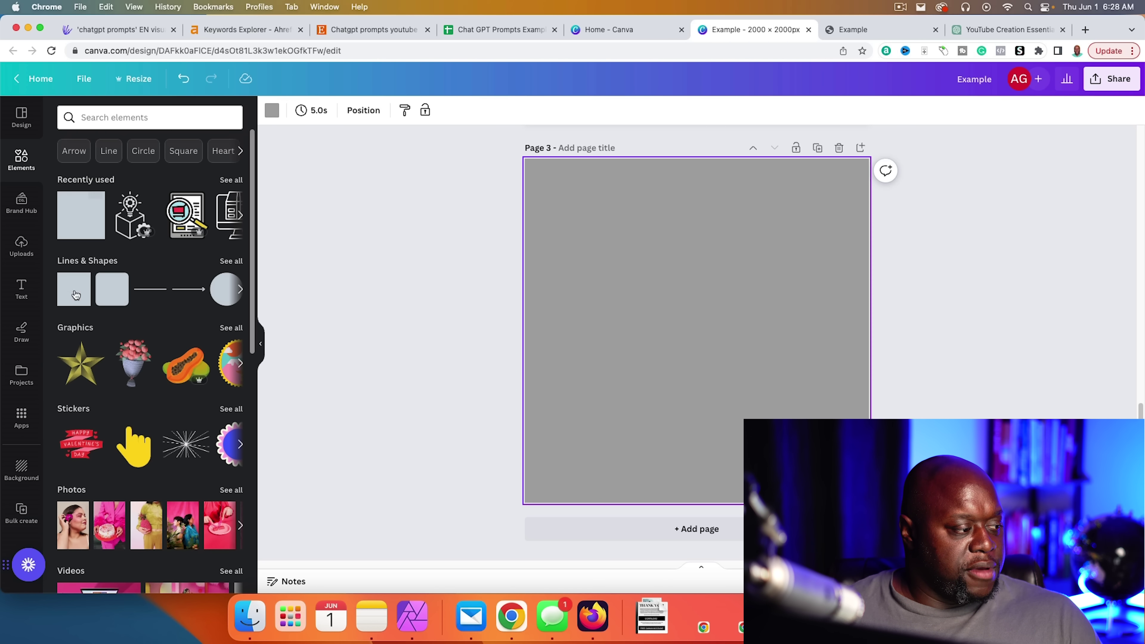
Add a heading reading '5,000 CHATGPT PROMPTS FOR YOUTUBERS' to Page 3
click(21, 289)
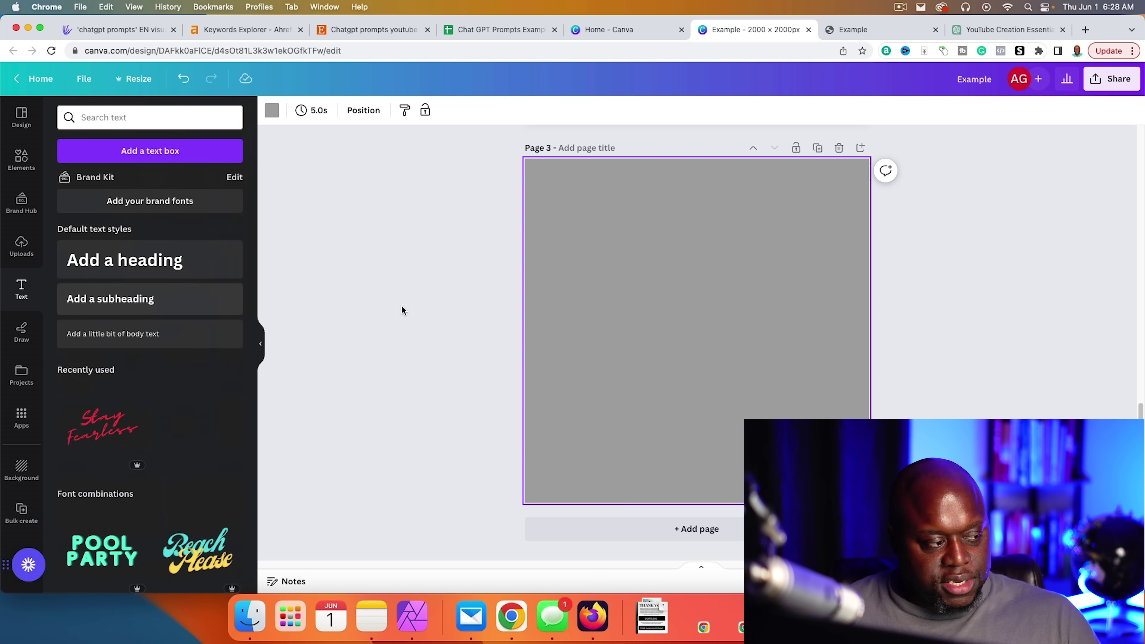
click(191, 265)
text(5,000 )
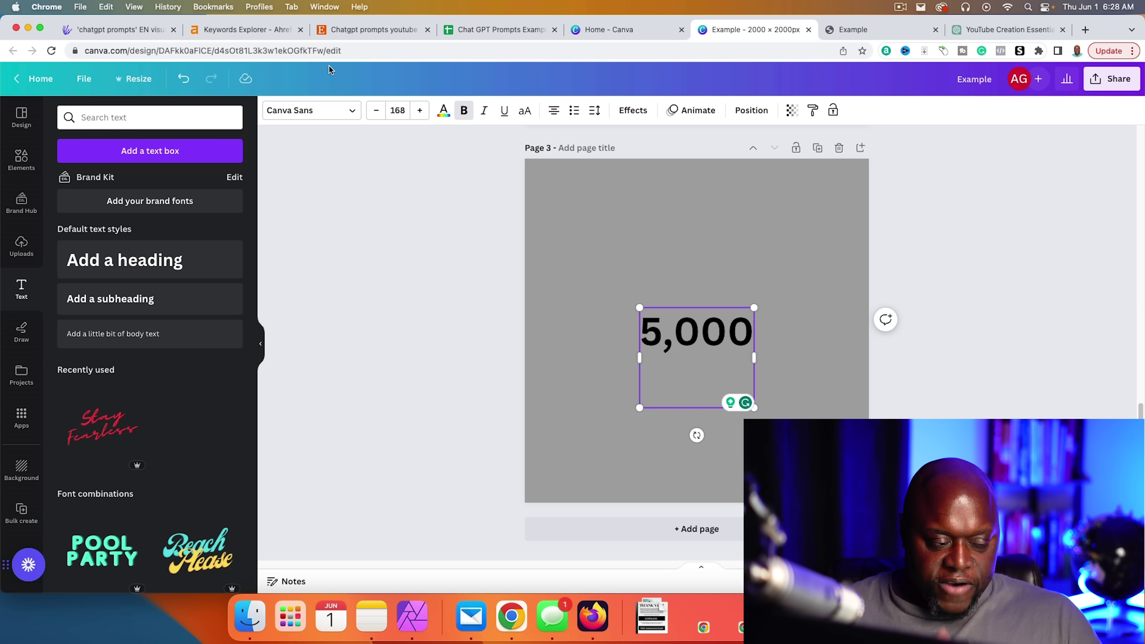
text(CHATPG)
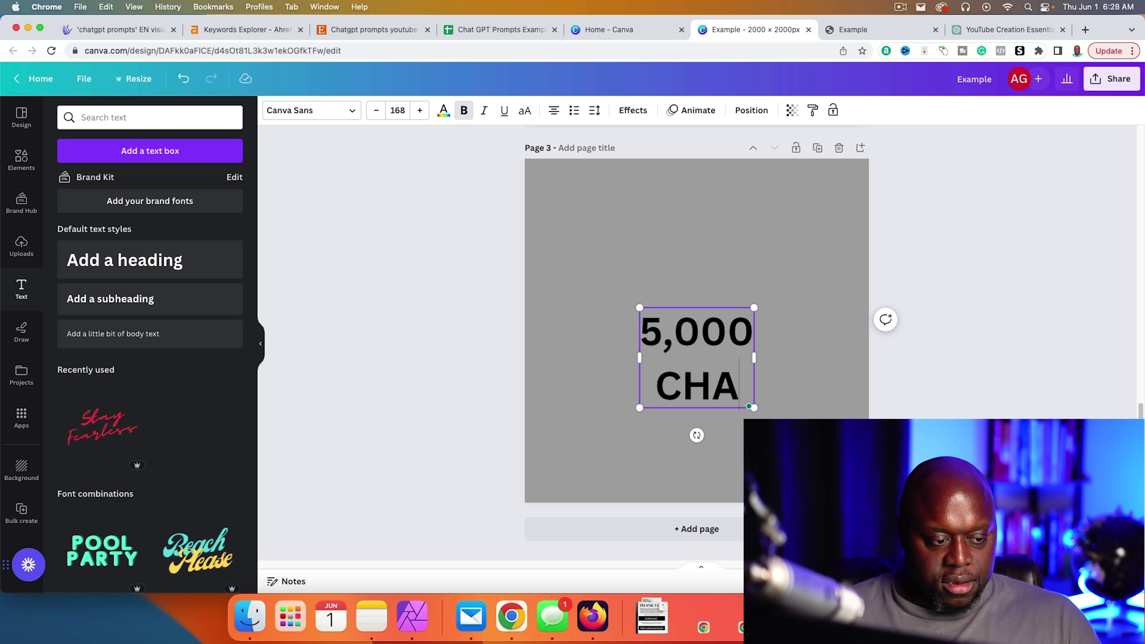
key(BackSpace)
key(BackSpace)
text(GPT P)
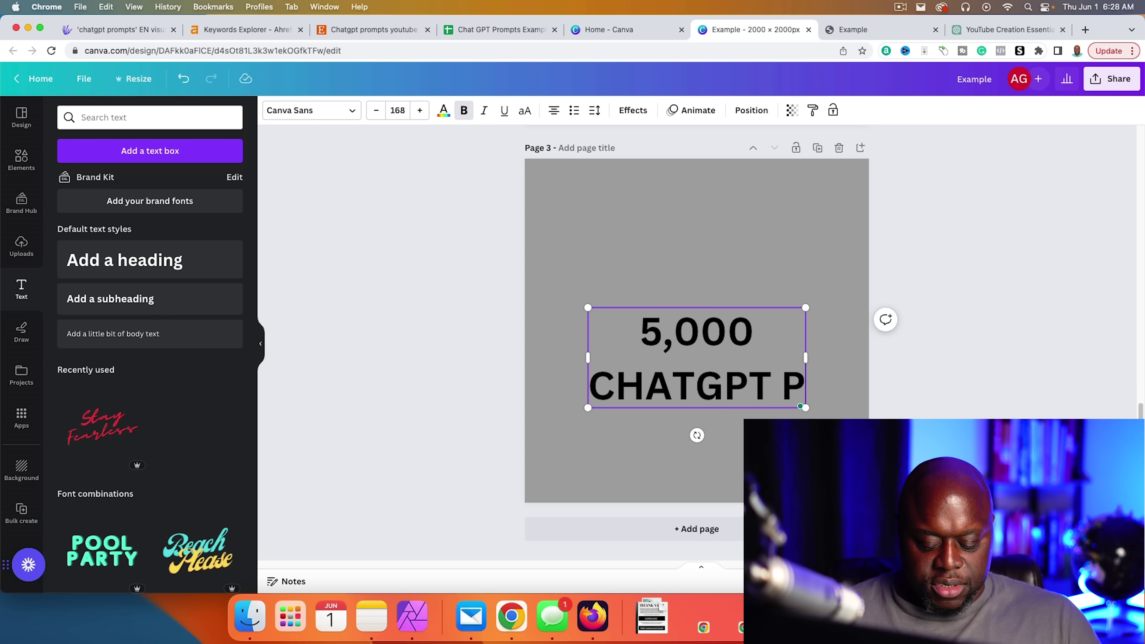
text(ROMPTS FOR YOUTUBE)
Enlarge the '5,000' text to font size 200
double_click(698, 320)
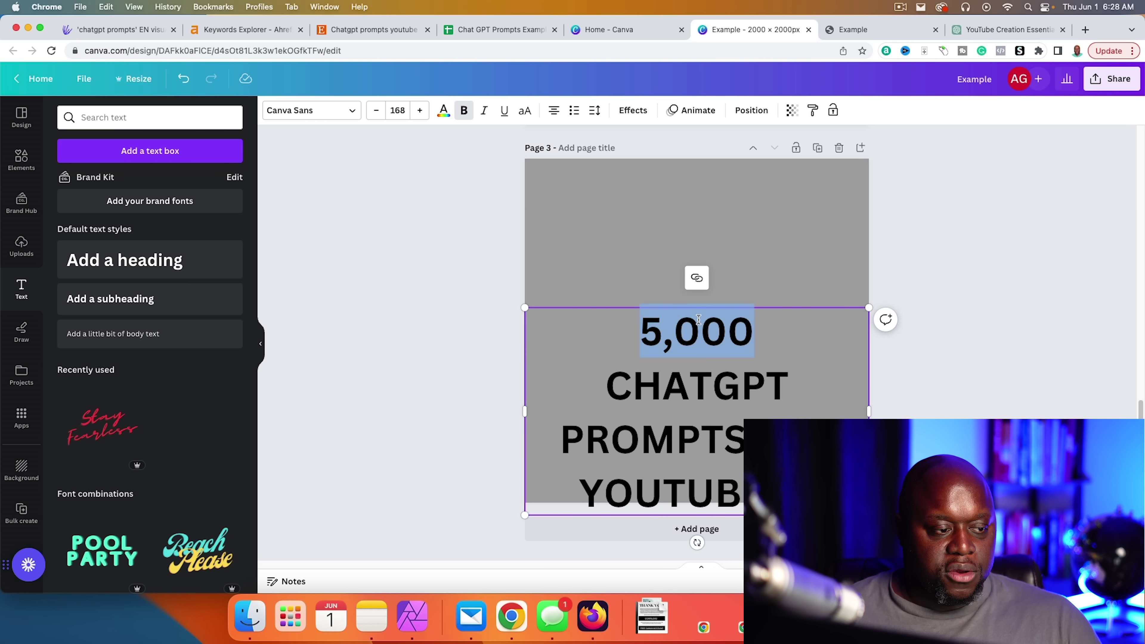
click(697, 277)
click(676, 330)
double_click(676, 330)
click(419, 110)
click(421, 113)
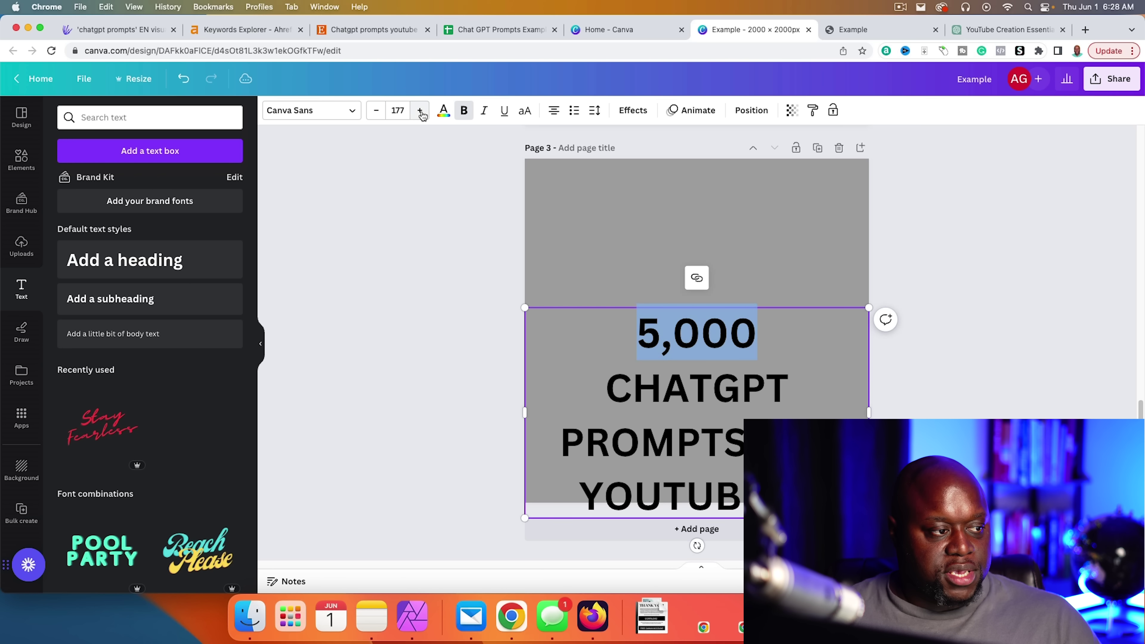
click(421, 112)
click(421, 113)
click(421, 113)
click(421, 112)
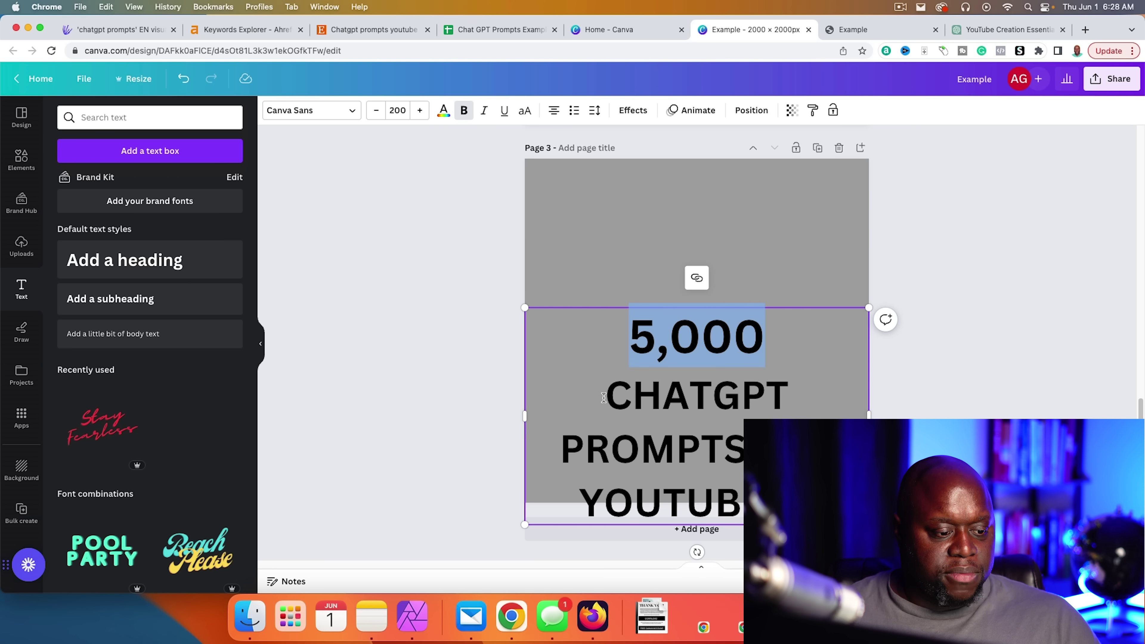
Shrink the tagline to size 67 and move the heading to the top-left corner
drag(604, 397, 766, 507)
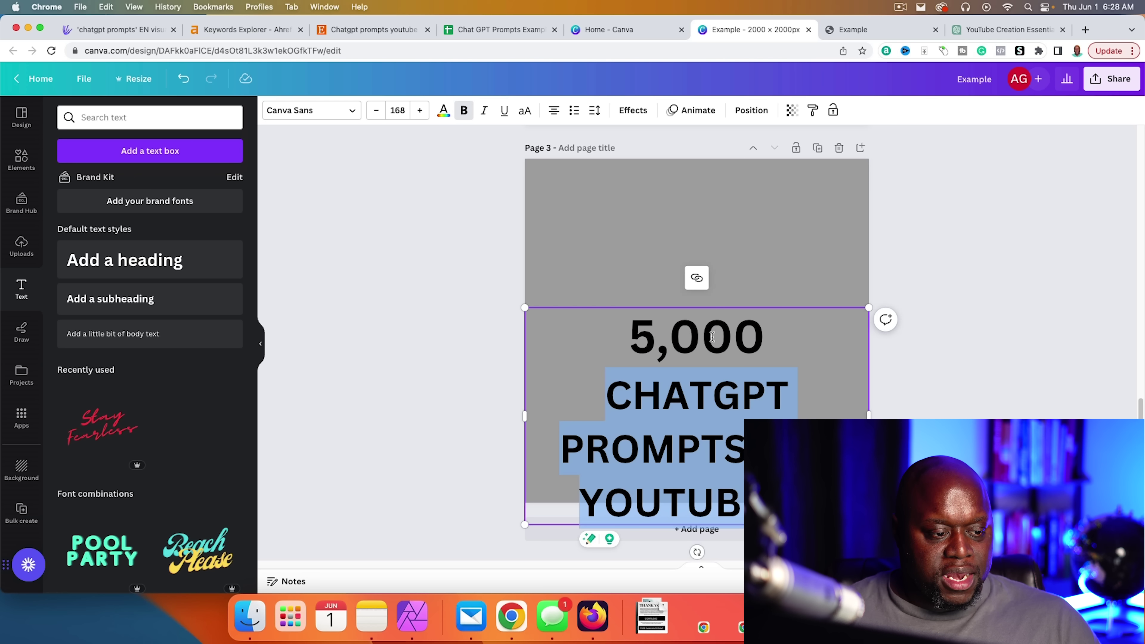
click(376, 111)
click(377, 111)
click(377, 112)
click(376, 112)
click(376, 112)
click(377, 112)
click(376, 112)
click(377, 112)
click(376, 112)
click(377, 112)
click(377, 112)
click(376, 112)
click(377, 112)
click(377, 112)
click(377, 111)
click(377, 112)
click(709, 379)
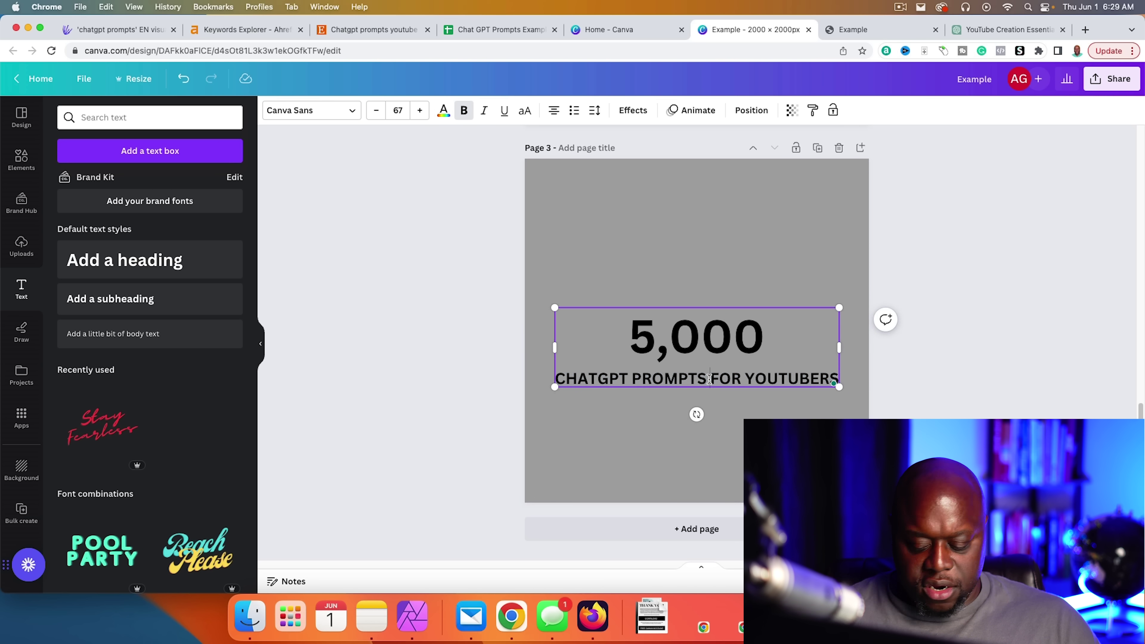
drag(708, 379, 651, 247)
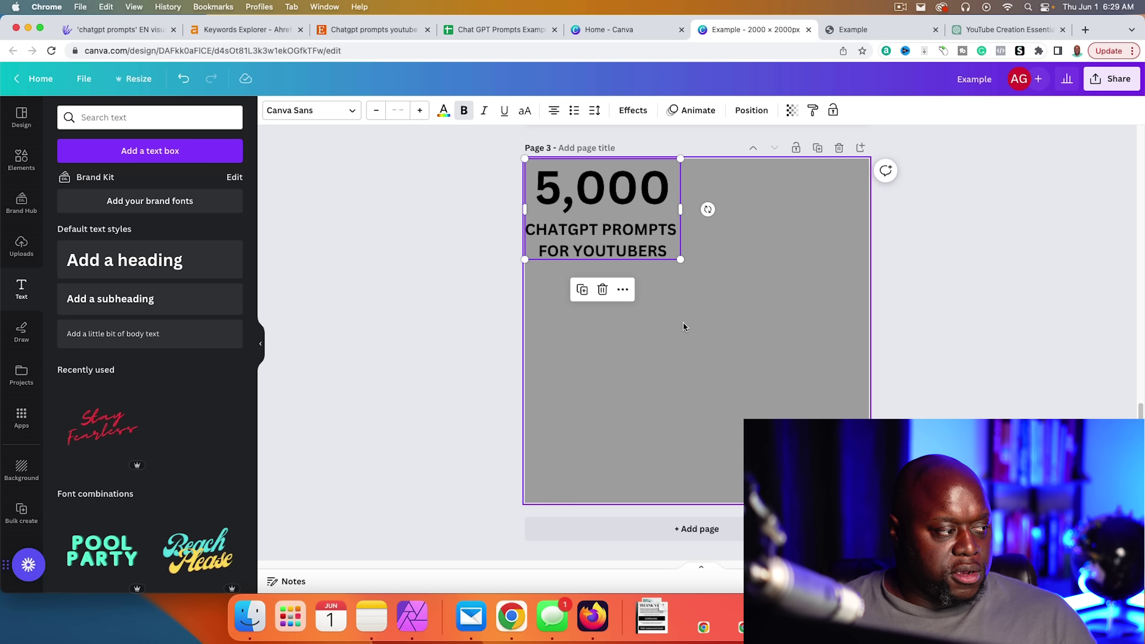
Place a tilted red YouTube graphic beside the heading, then add a grey Page 4
click(21, 157)
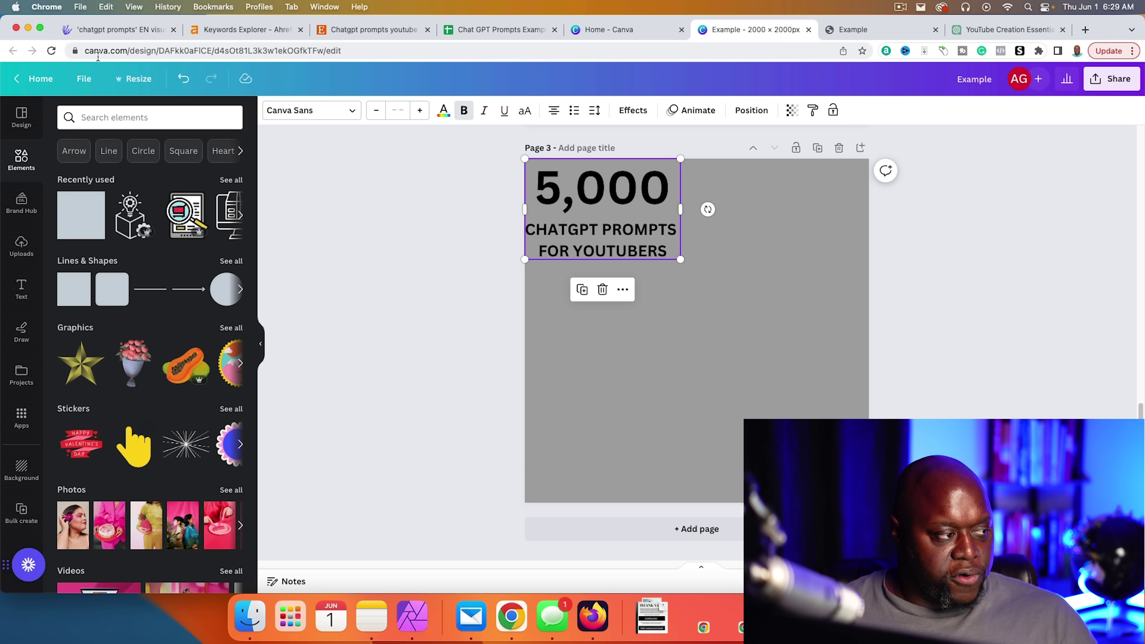
click(108, 118)
text(YOUTUBE)
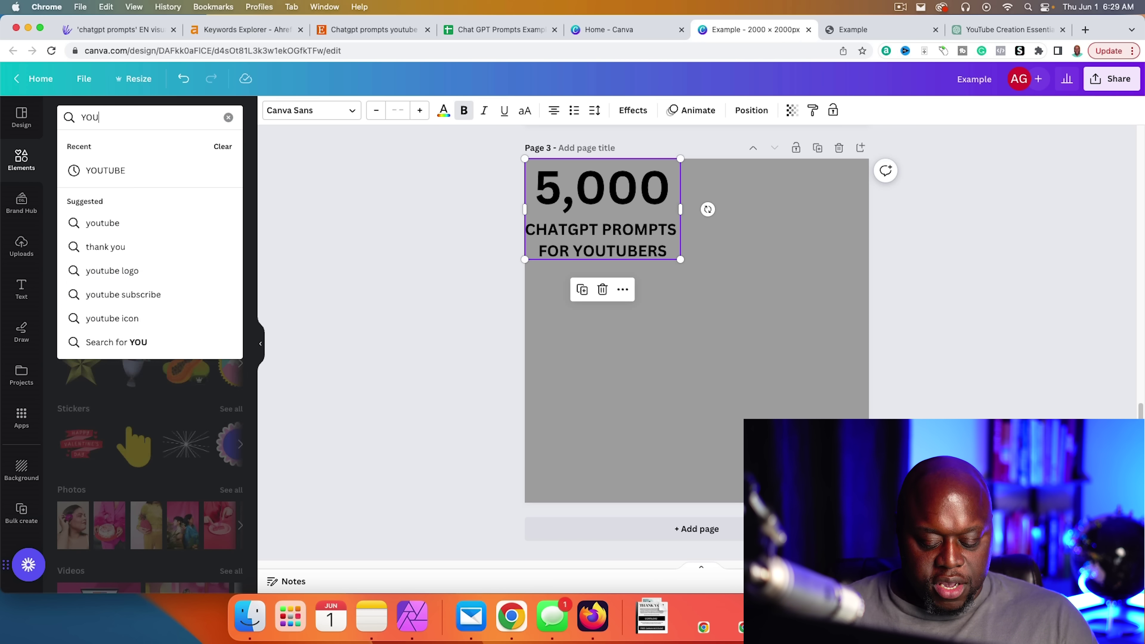
key(Return)
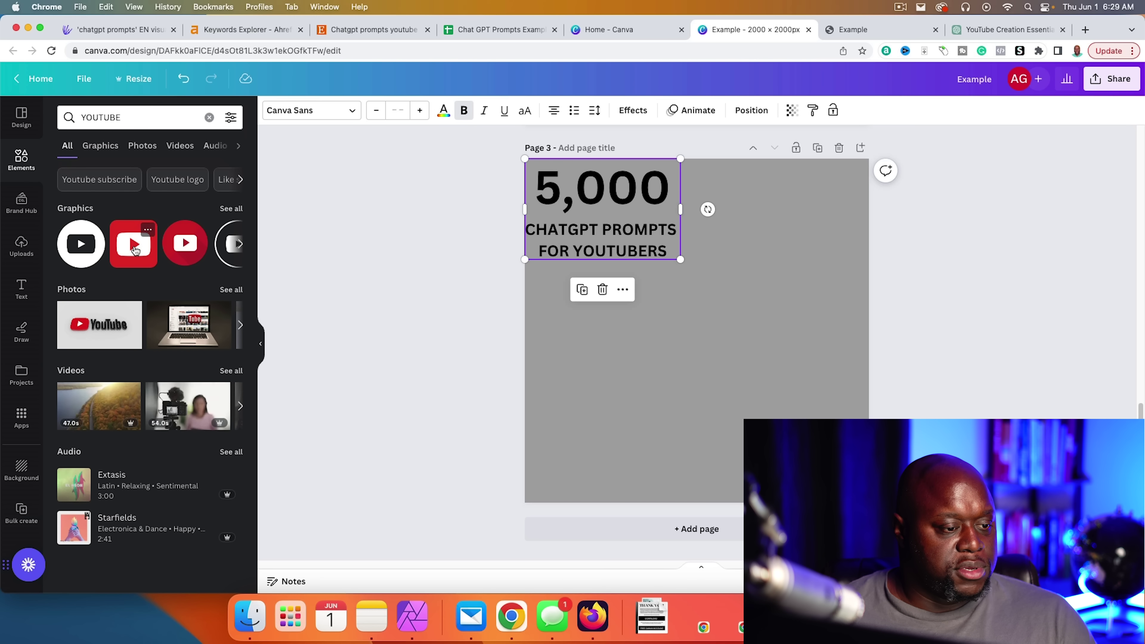
click(134, 243)
drag(710, 355, 781, 301)
drag(778, 366, 766, 376)
click(705, 530)
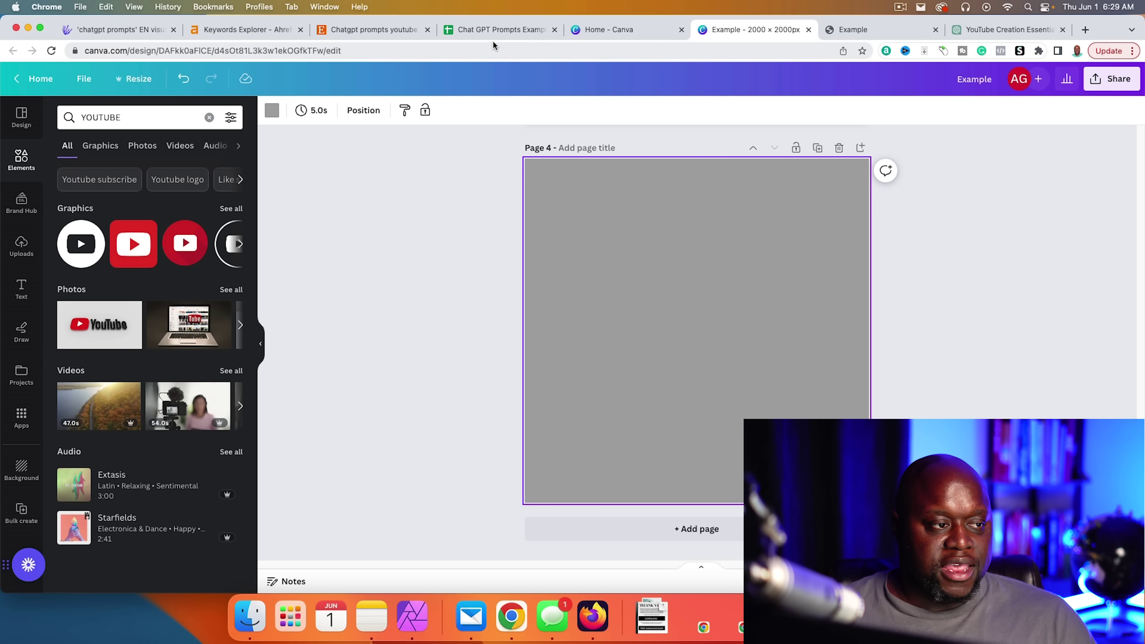
Close the Share dialog of the Chat GPT Prompts Example sheet and return to Canva
click(492, 27)
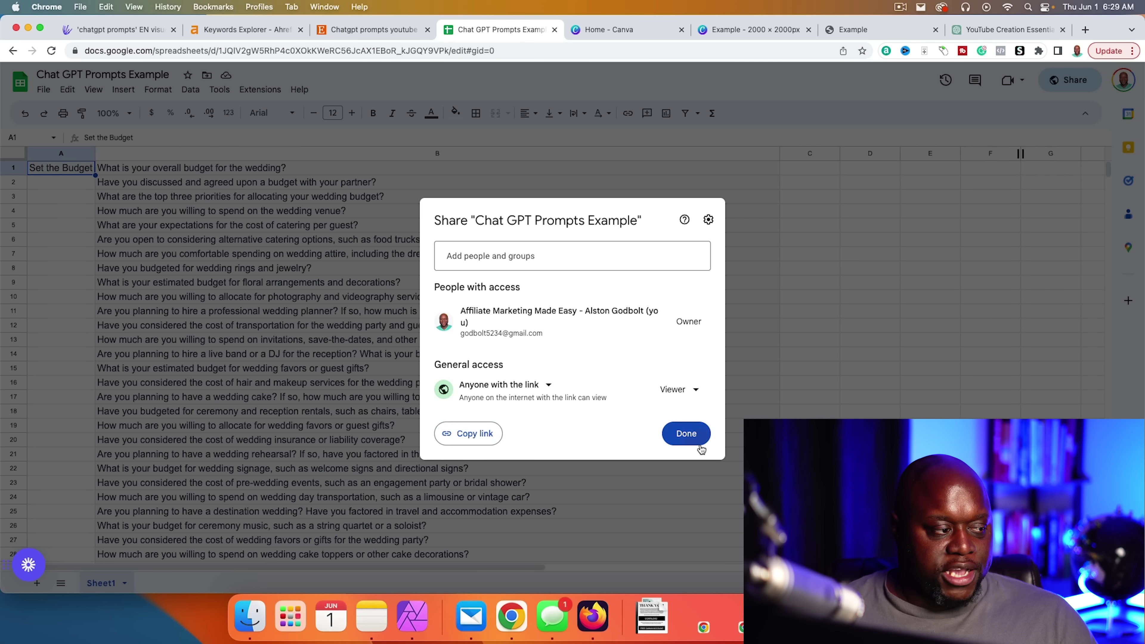
click(685, 433)
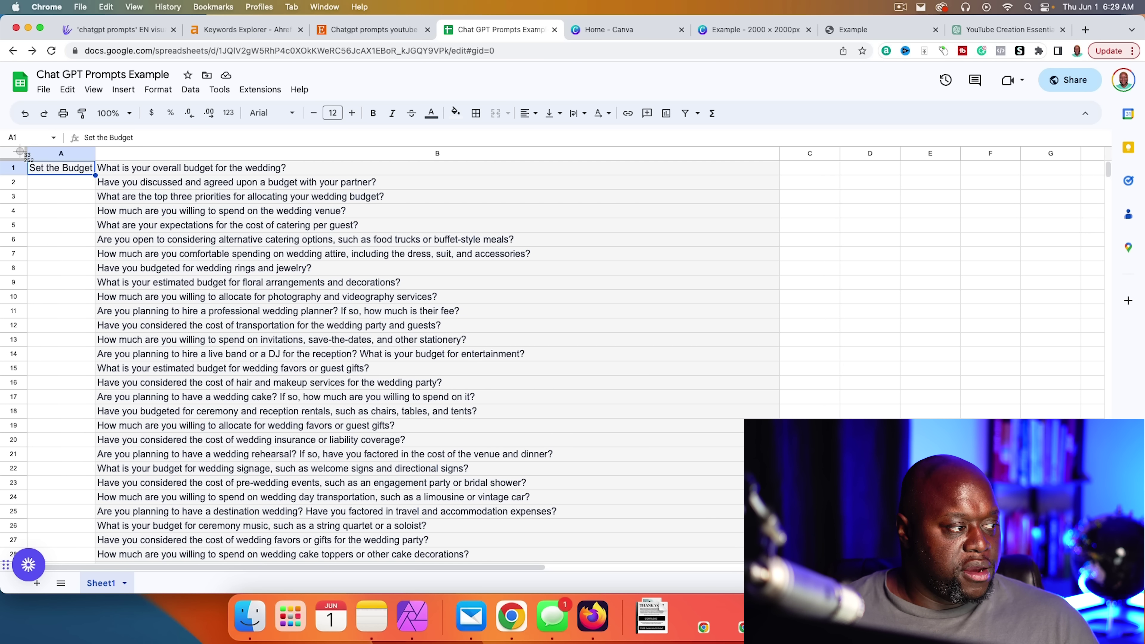
click(776, 25)
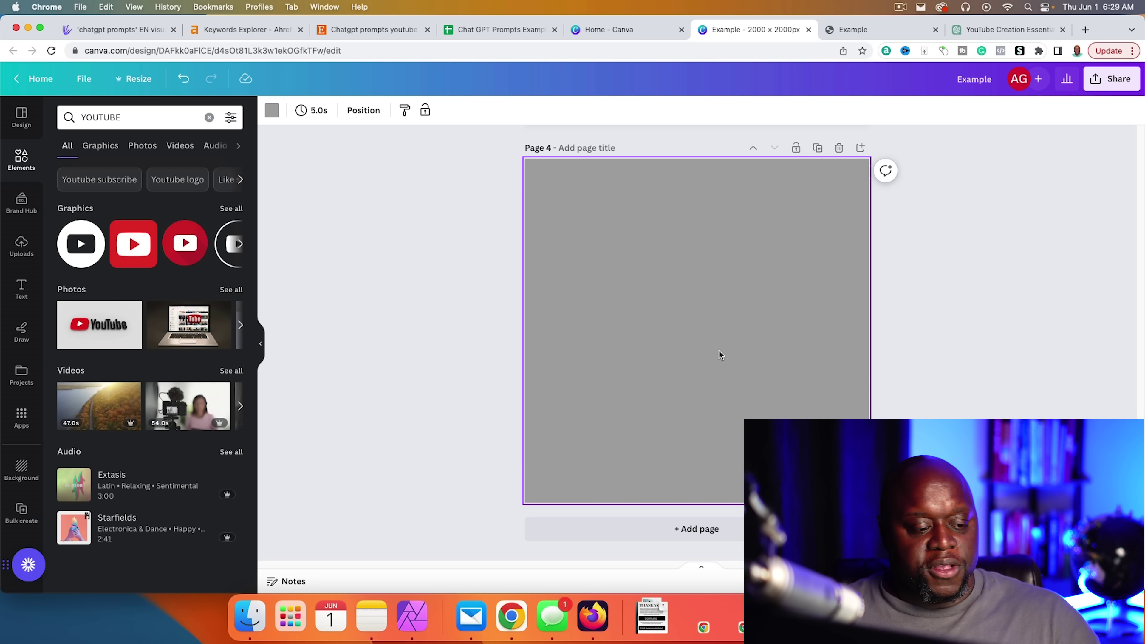
Add Page 5 with a placeholder heading, then switch to the YouTube Creation Essentials chat
click(718, 529)
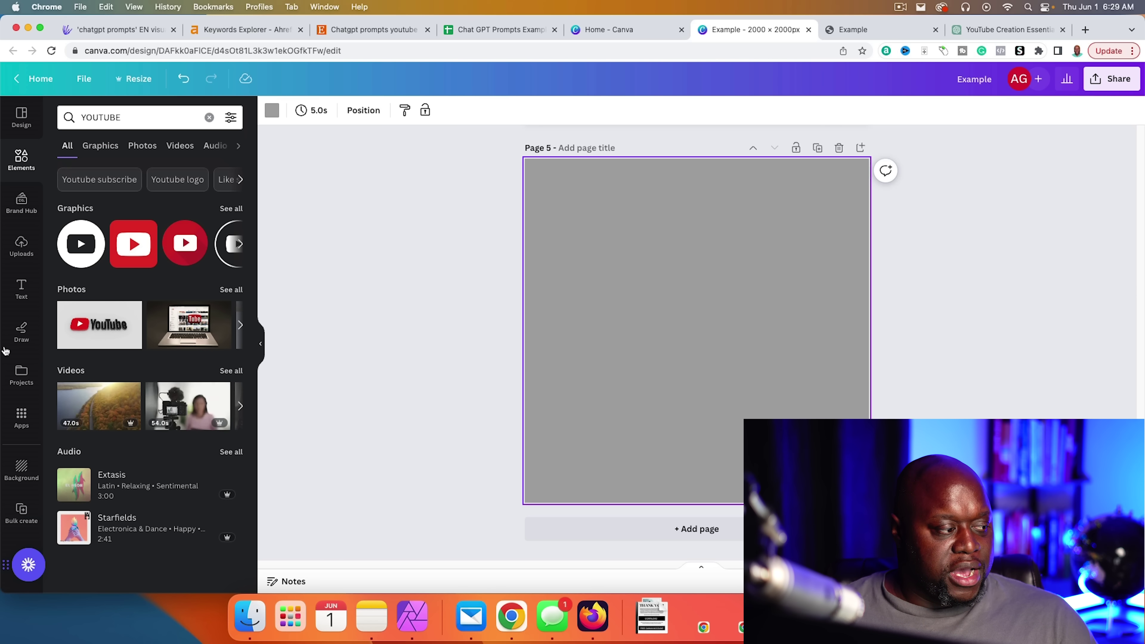
click(21, 288)
click(158, 256)
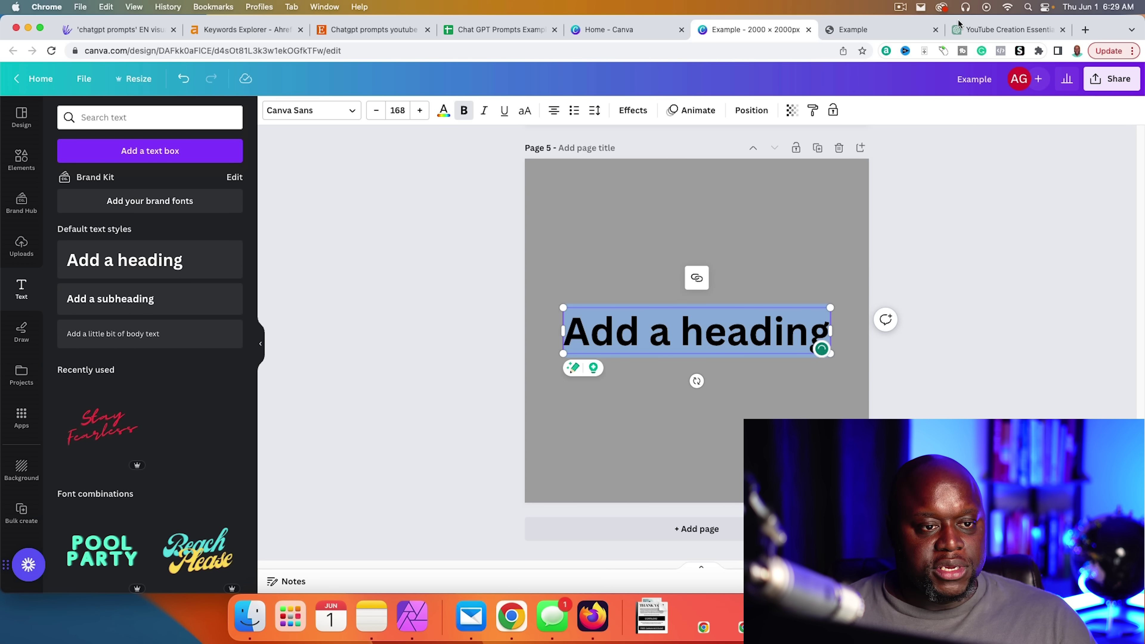
click(996, 30)
Scroll through ChatGPT's list of YouTube creator skills, then return to Canva
scroll(501, 273, up, 20)
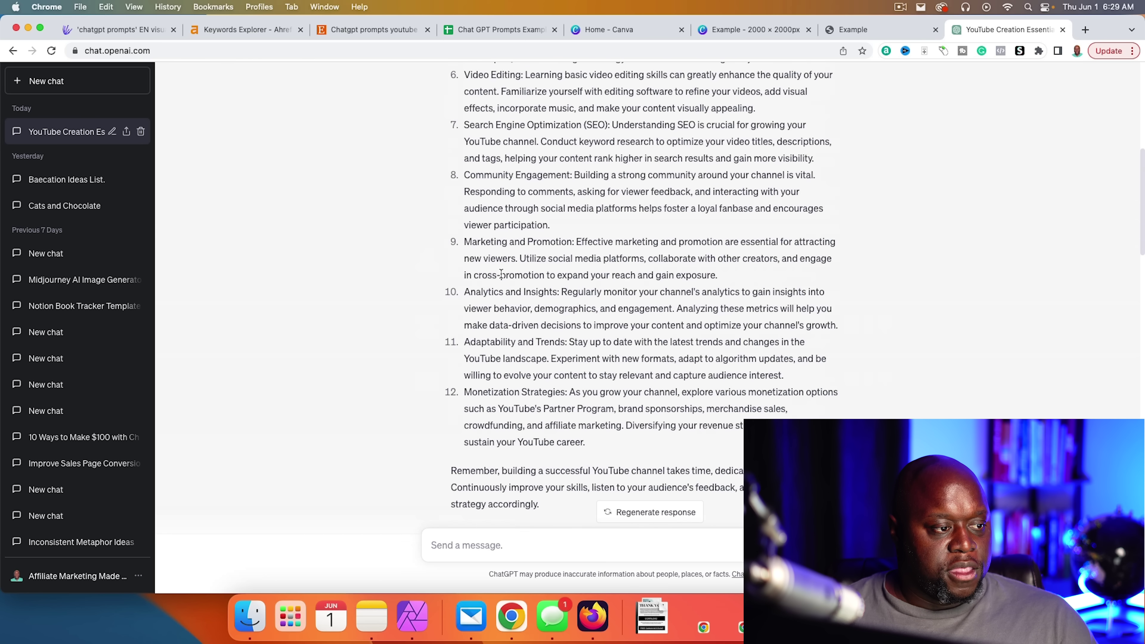
scroll(500, 273, down, 3)
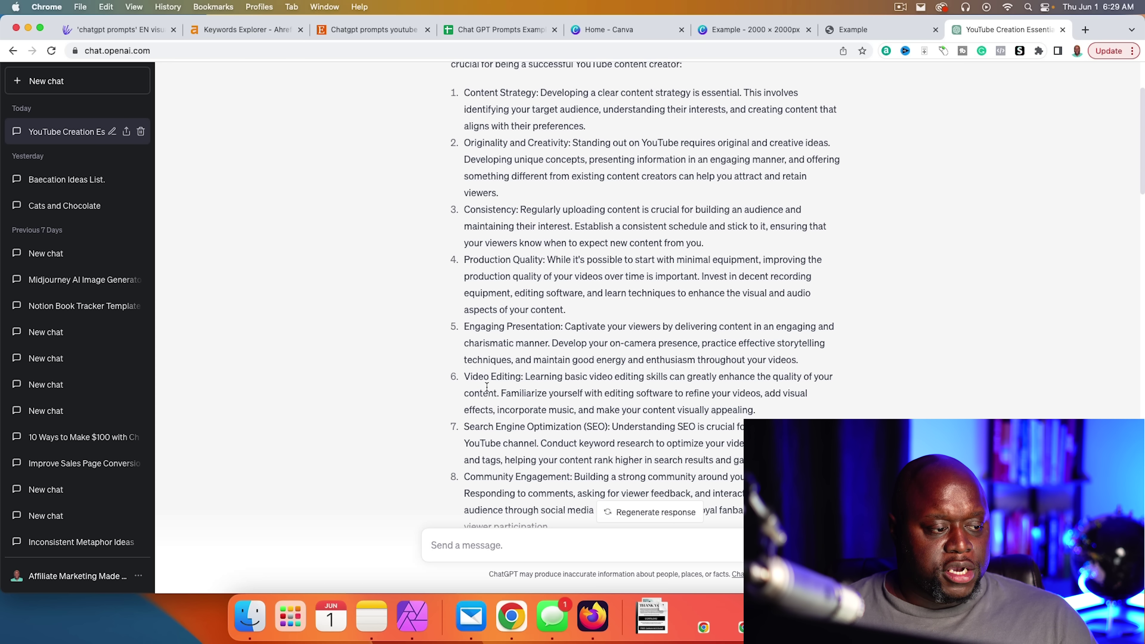
scroll(503, 410, down, 3)
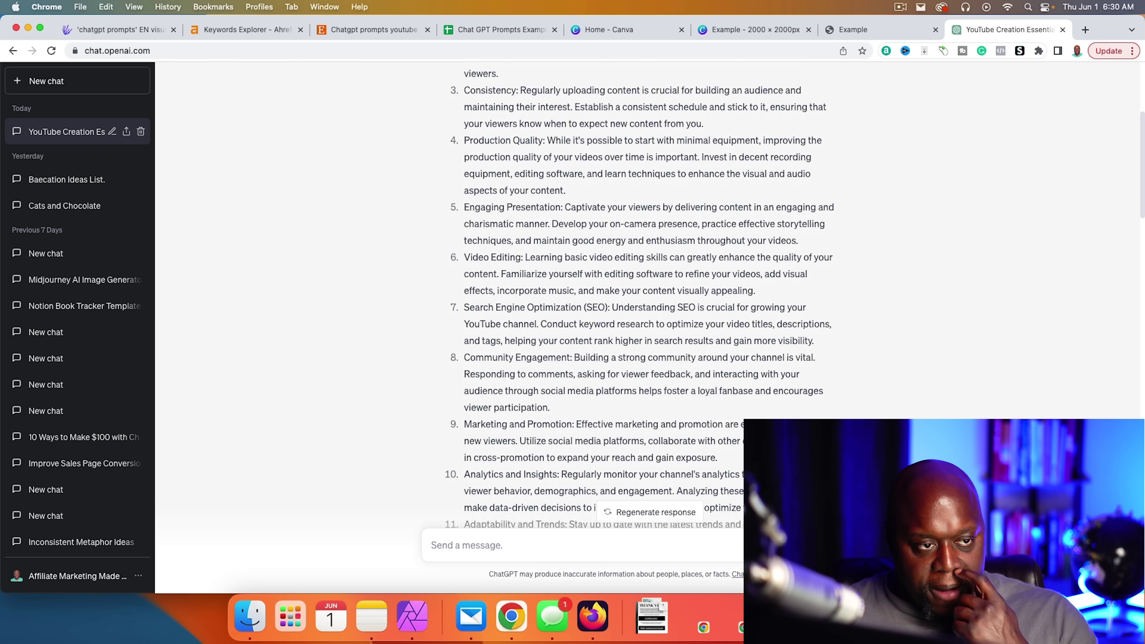
click(780, 30)
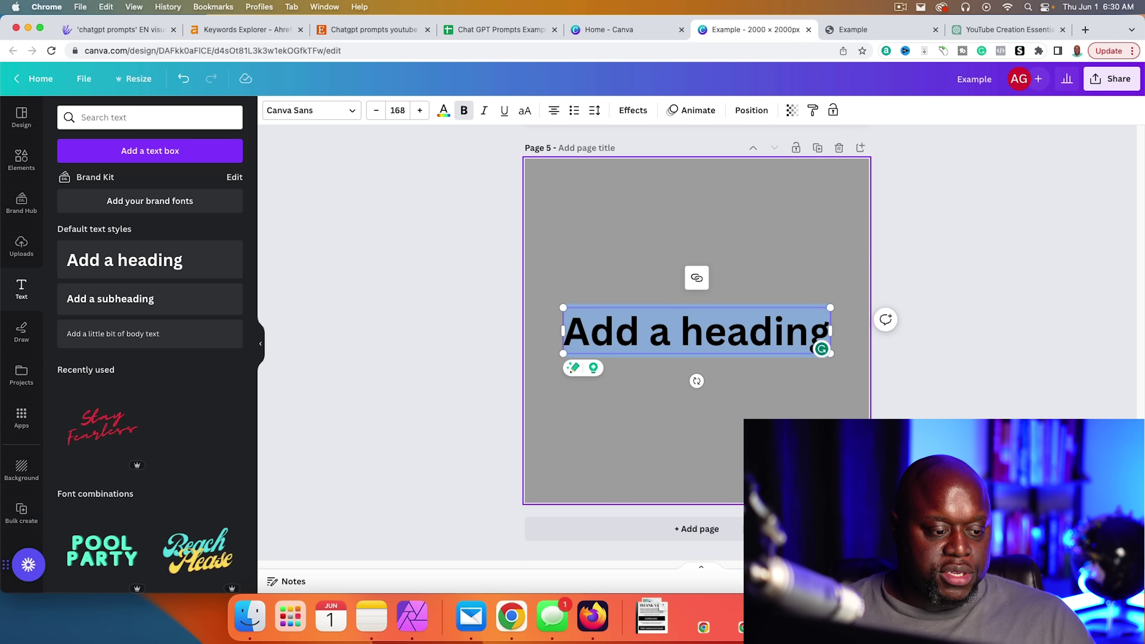
Add a blank grey Page 6 after Page 5
click(725, 540)
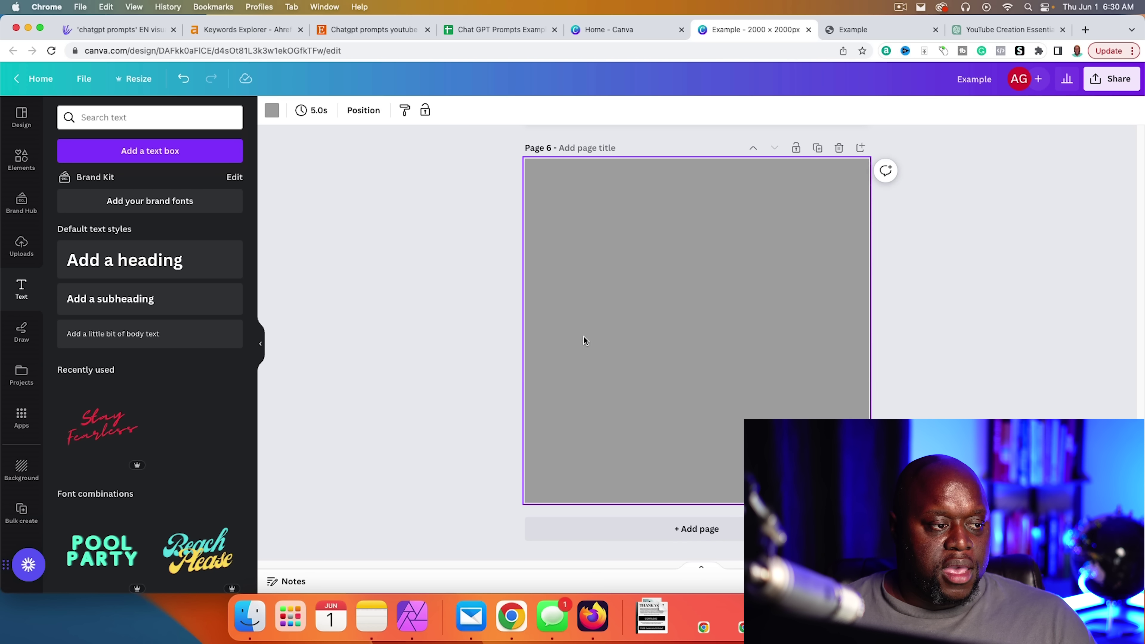